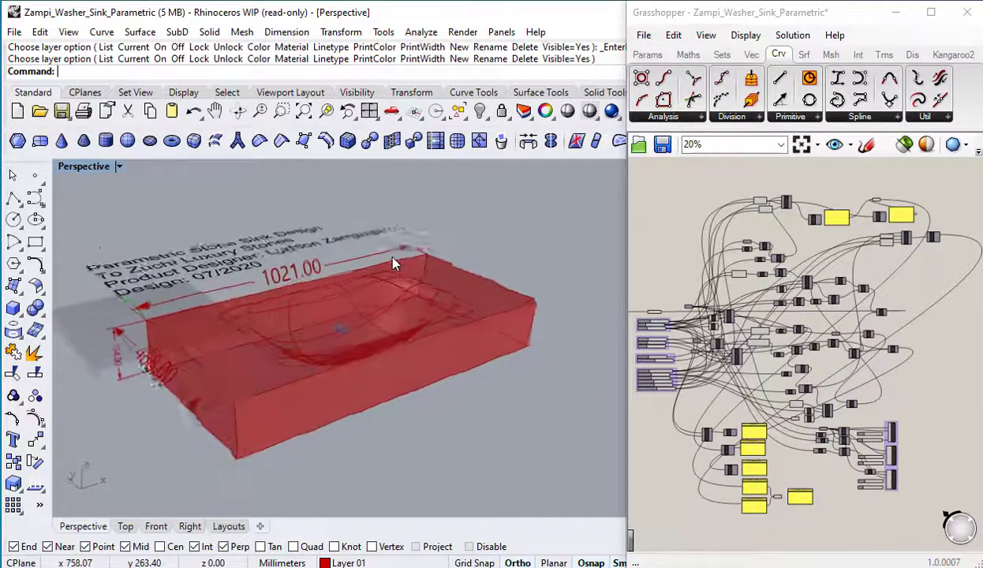
Step: Examine the sink definition's component network and the expression on the Volume component's V output
{"action": "scroll", "coordinate": [639, 347], "scroll_direction": "up", "scroll_amount": 4}
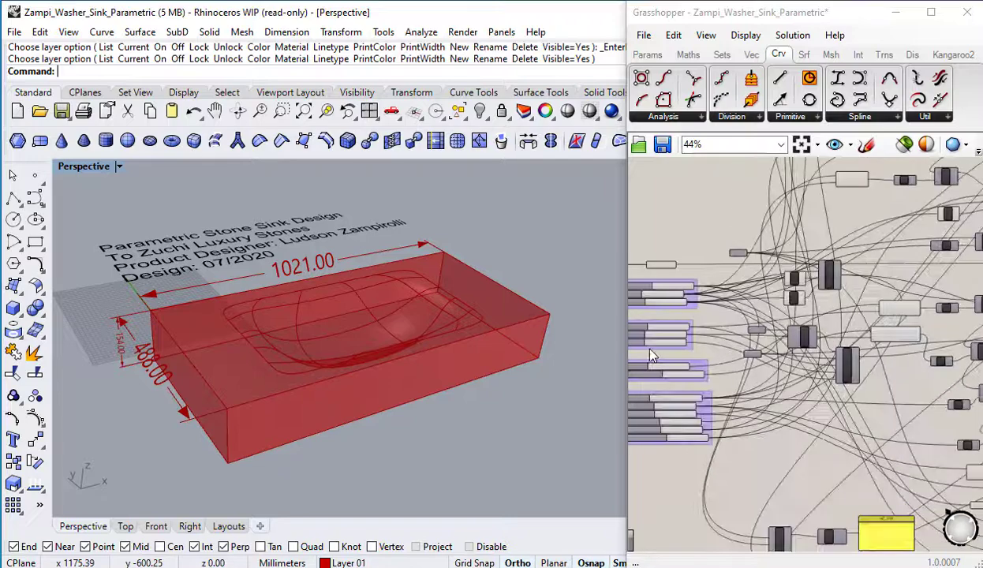
{"action": "scroll", "coordinate": [659, 354], "scroll_direction": "down", "scroll_amount": 6}
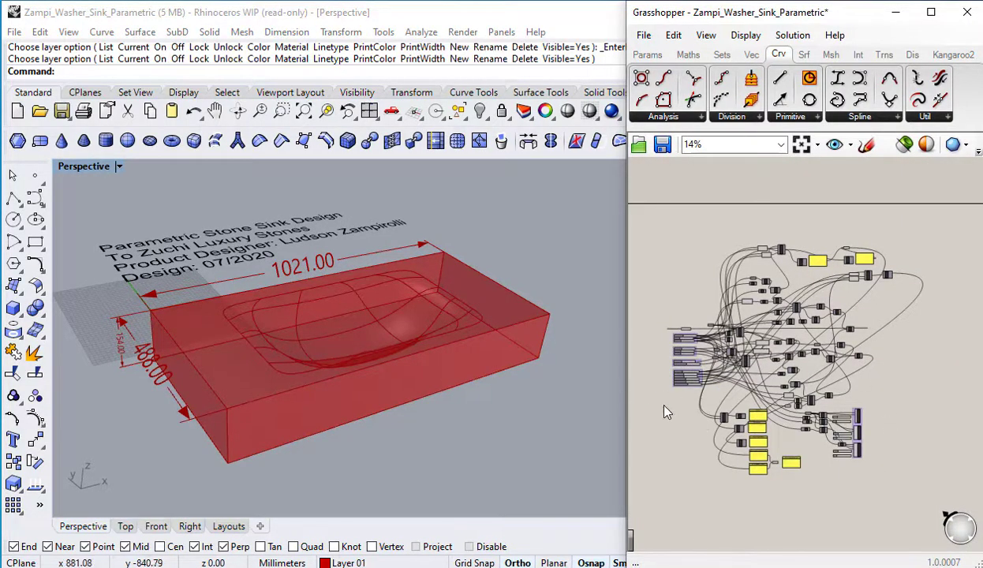
{"action": "scroll", "coordinate": [663, 371], "scroll_direction": "up", "scroll_amount": 3}
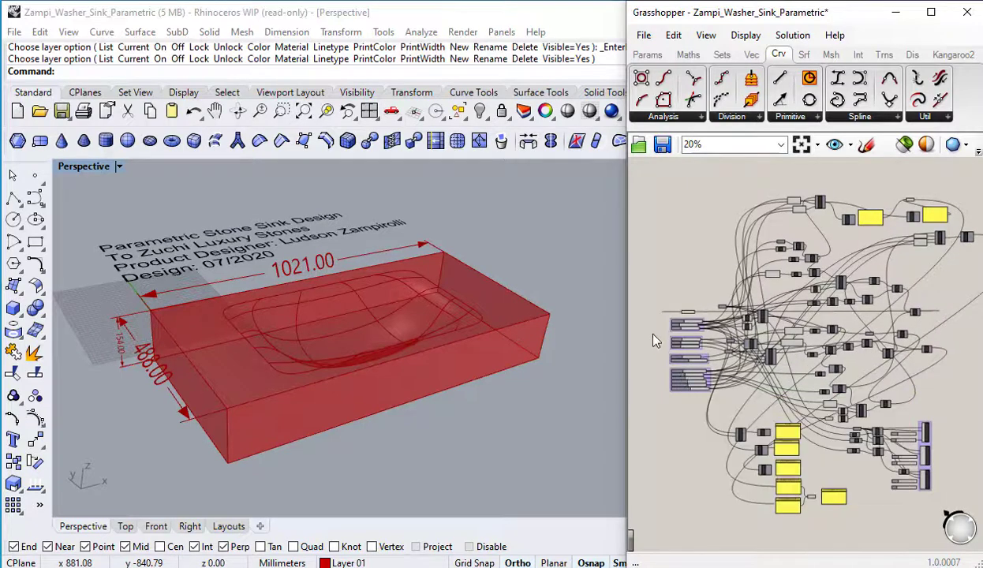
{"action": "scroll", "coordinate": [740, 357], "scroll_direction": "up", "scroll_amount": 5}
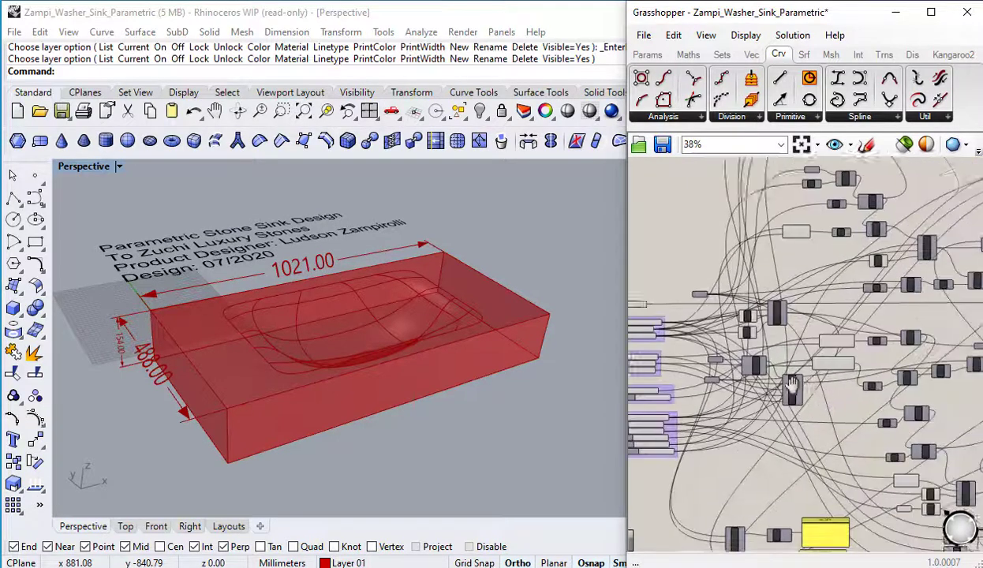
{"action": "scroll", "coordinate": [787, 371], "scroll_direction": "up", "scroll_amount": 5}
{"action": "scroll", "coordinate": [764, 424], "scroll_direction": "down", "scroll_amount": 5}
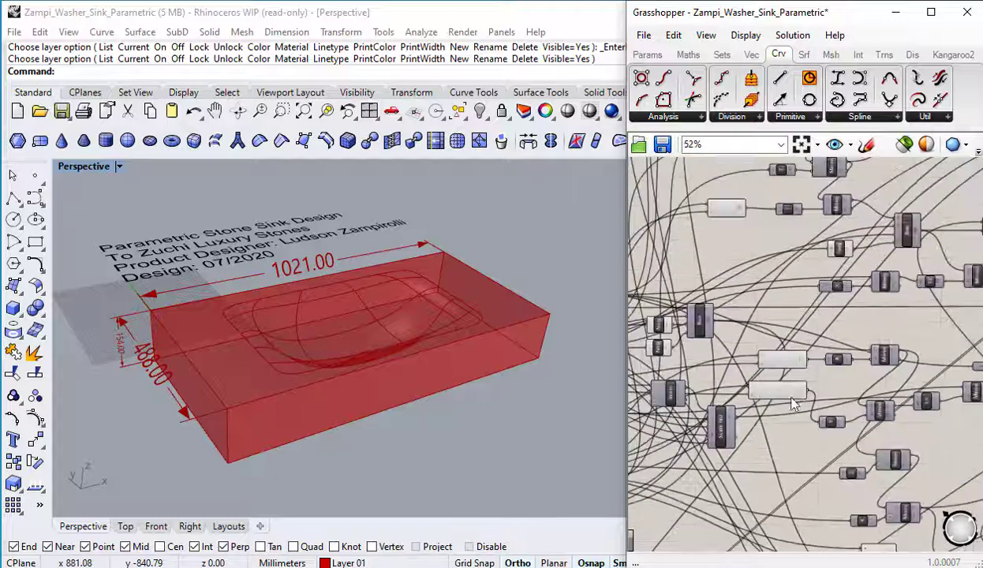
{"action": "right_click_drag", "start_coordinate": [855, 339], "coordinate": [747, 424]}
{"action": "scroll", "coordinate": [734, 371], "scroll_direction": "up", "scroll_amount": 5}
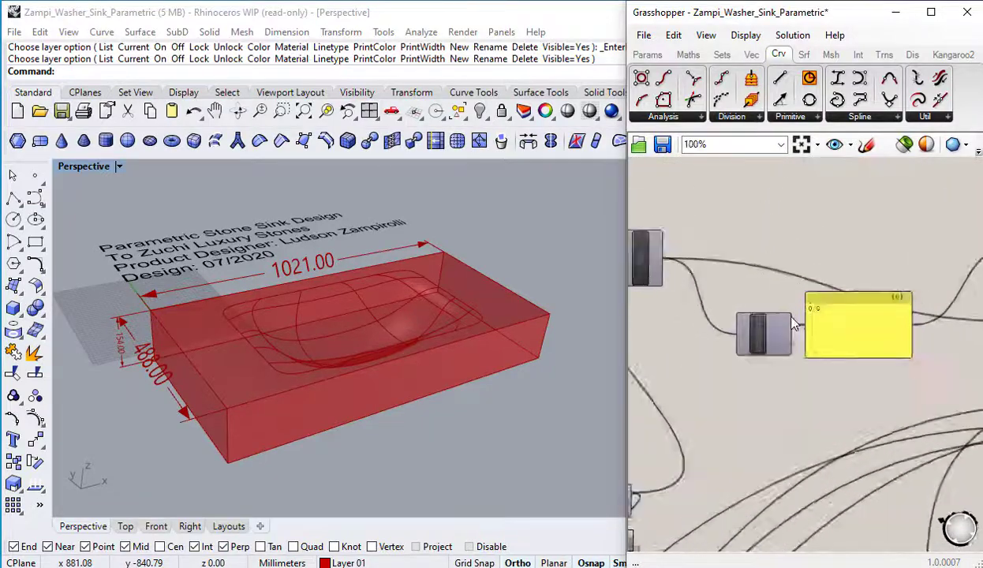
{"action": "mouse_move", "coordinate": [782, 335]}
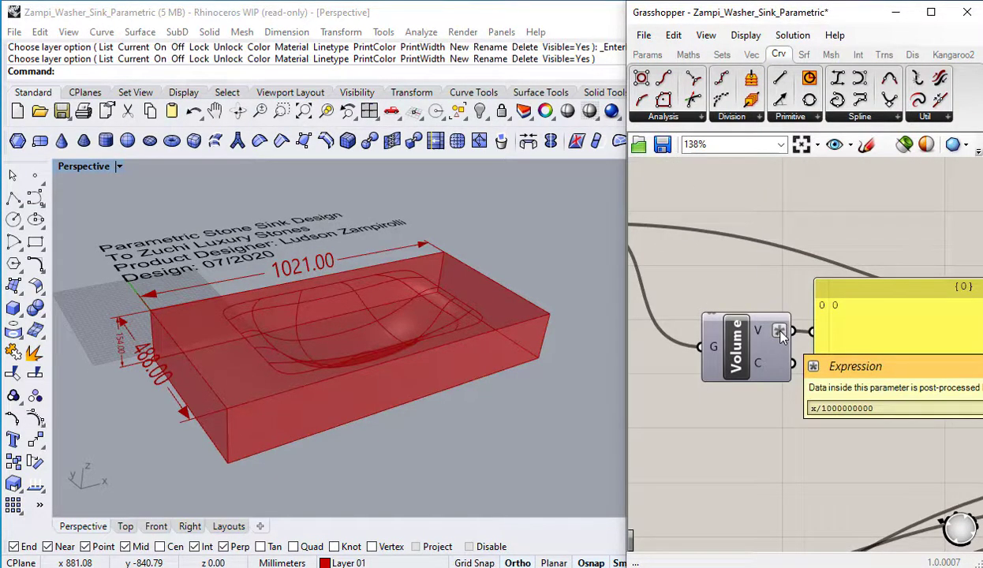
Step: Examine the numbered slider groups that control the slab size, basin size, offsets and faucet parameters
{"action": "scroll", "coordinate": [813, 373], "scroll_direction": "down", "scroll_amount": 6}
{"action": "right_click_drag", "start_coordinate": [857, 426], "coordinate": [871, 307]}
{"action": "right_click_drag", "start_coordinate": [726, 384], "coordinate": [816, 376]}
{"action": "scroll", "coordinate": [739, 340], "scroll_direction": "up", "scroll_amount": 2}
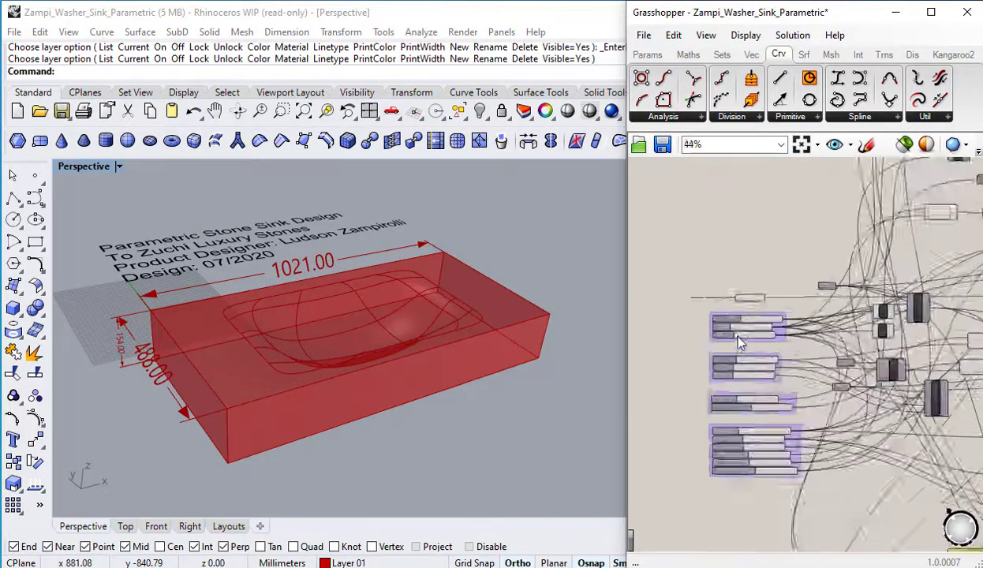
{"action": "scroll", "coordinate": [739, 339], "scroll_direction": "up", "scroll_amount": 4}
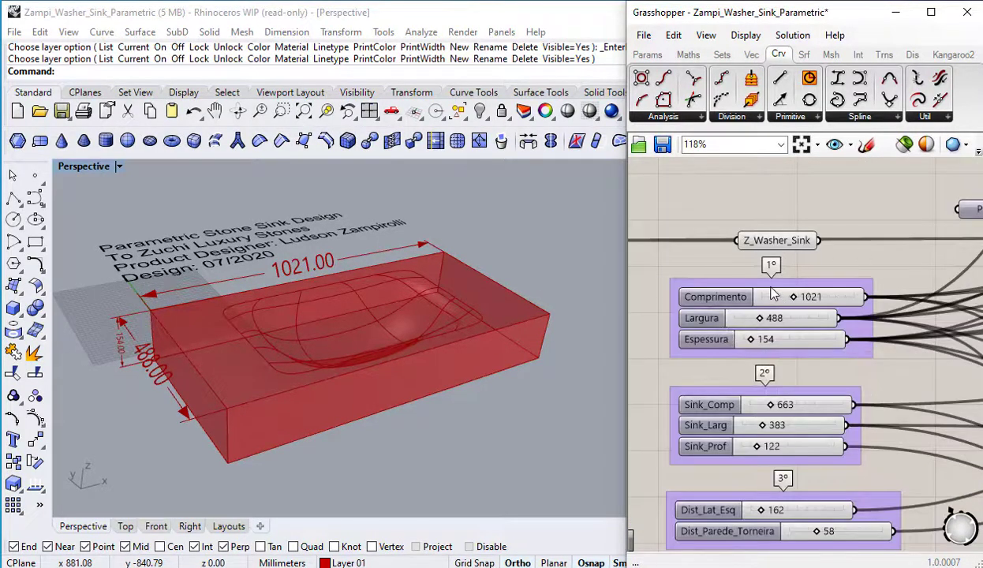
{"action": "right_click_drag", "start_coordinate": [775, 326], "coordinate": [778, 266]}
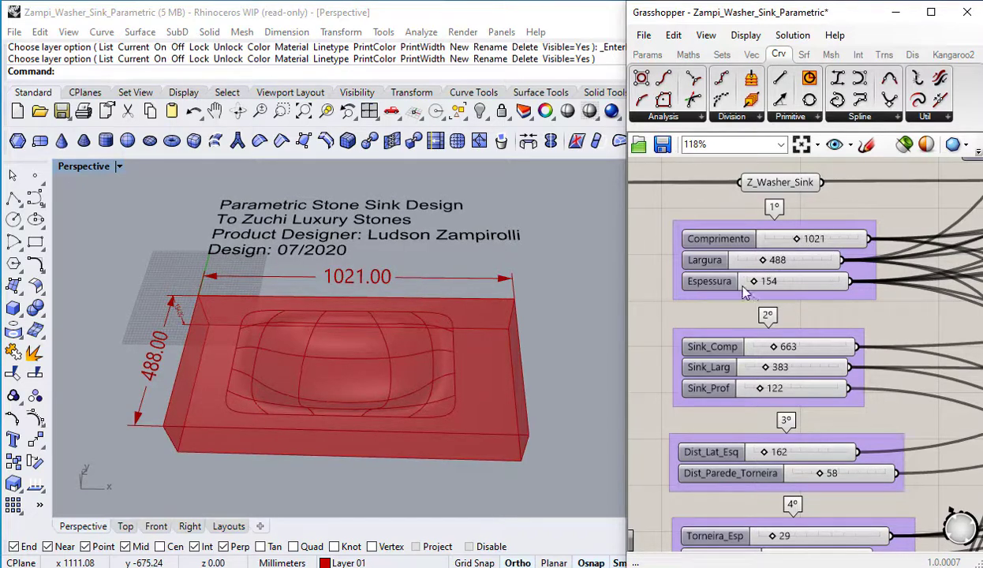
{"action": "right_click_drag", "start_coordinate": [824, 394], "coordinate": [828, 334]}
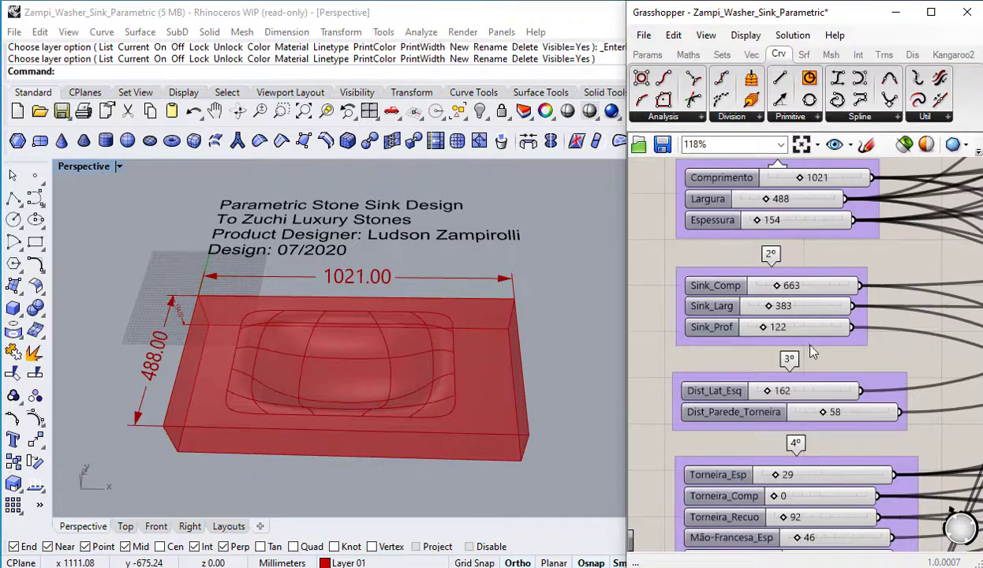
{"action": "right_click_drag", "start_coordinate": [819, 334], "coordinate": [823, 331]}
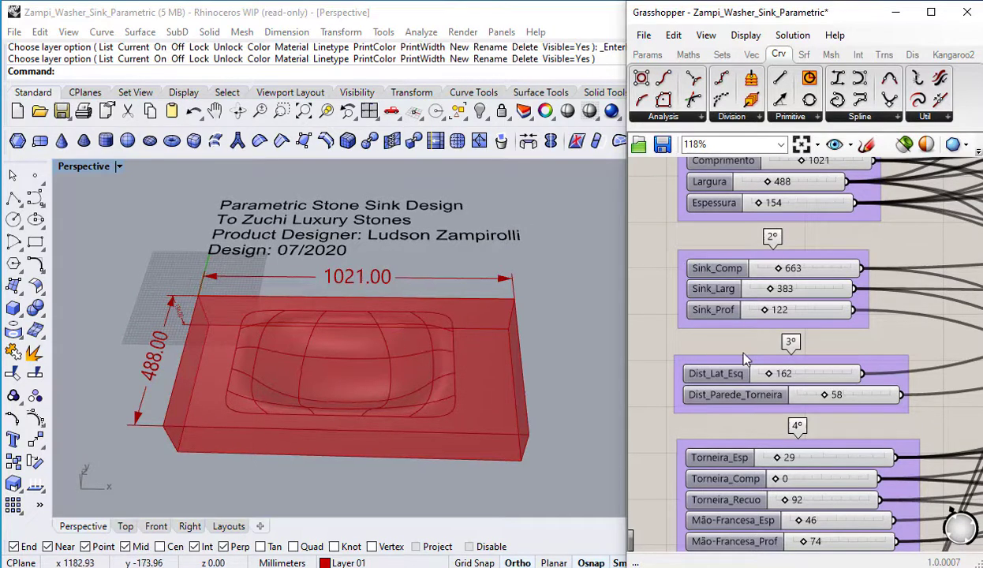
{"action": "right_click_drag", "start_coordinate": [724, 343], "coordinate": [728, 407]}
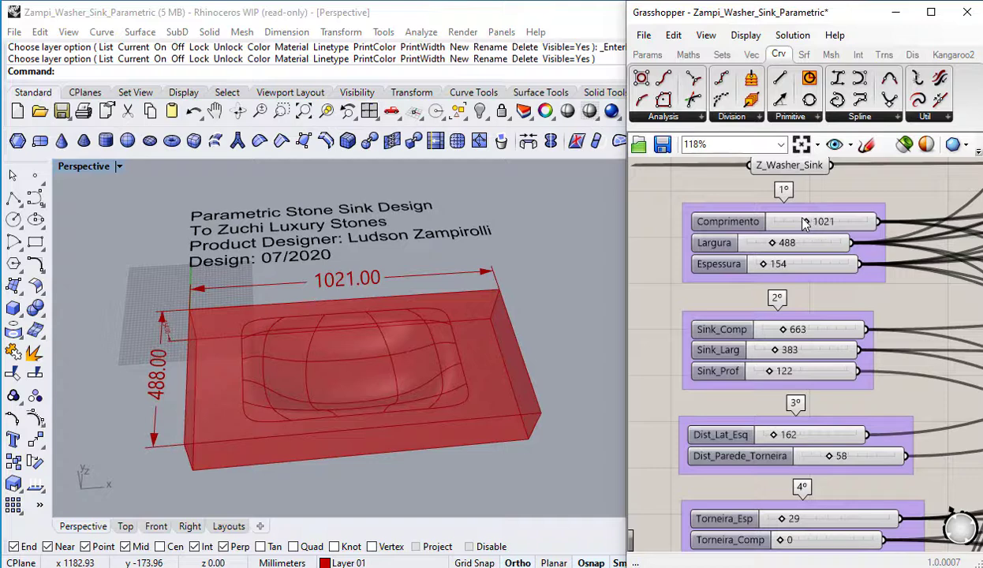
Step: Adjust the slab dimensions, setting Comprimento to 1225 mm and Largura to 550 mm
{"action": "mouse_move", "coordinate": [807, 224]}
{"action": "left_mouse_down"}
{"action": "mouse_move", "coordinate": [829, 222]}
{"action": "mouse_move", "coordinate": [786, 221]}
{"action": "mouse_move", "coordinate": [815, 221]}
{"action": "left_mouse_up"}
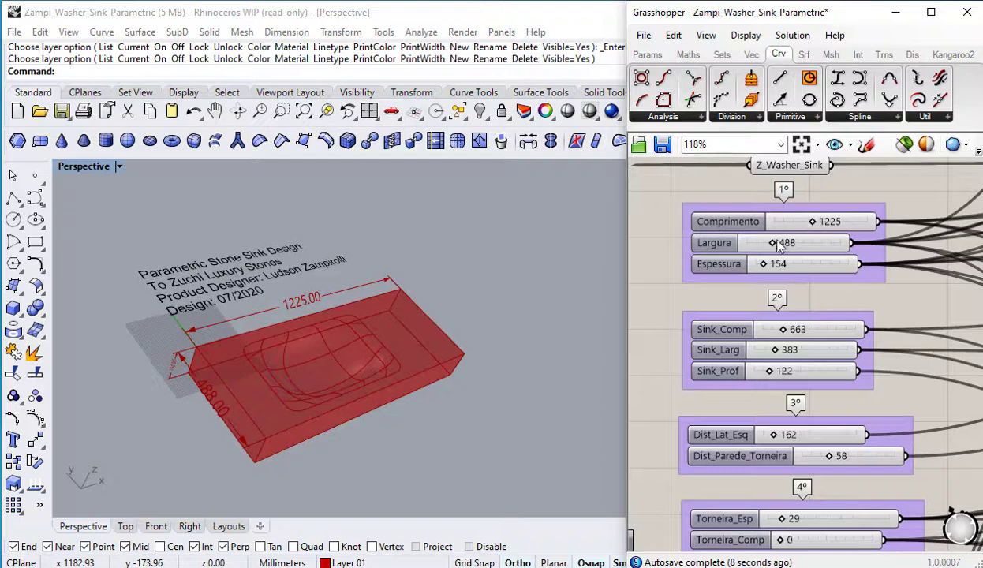
{"action": "mouse_move", "coordinate": [781, 242]}
{"action": "left_mouse_down"}
{"action": "mouse_move", "coordinate": [793, 242]}
{"action": "mouse_move", "coordinate": [768, 269]}
{"action": "mouse_move", "coordinate": [790, 265]}
{"action": "mouse_move", "coordinate": [784, 242]}
{"action": "mouse_move", "coordinate": [776, 244]}
{"action": "left_mouse_up"}
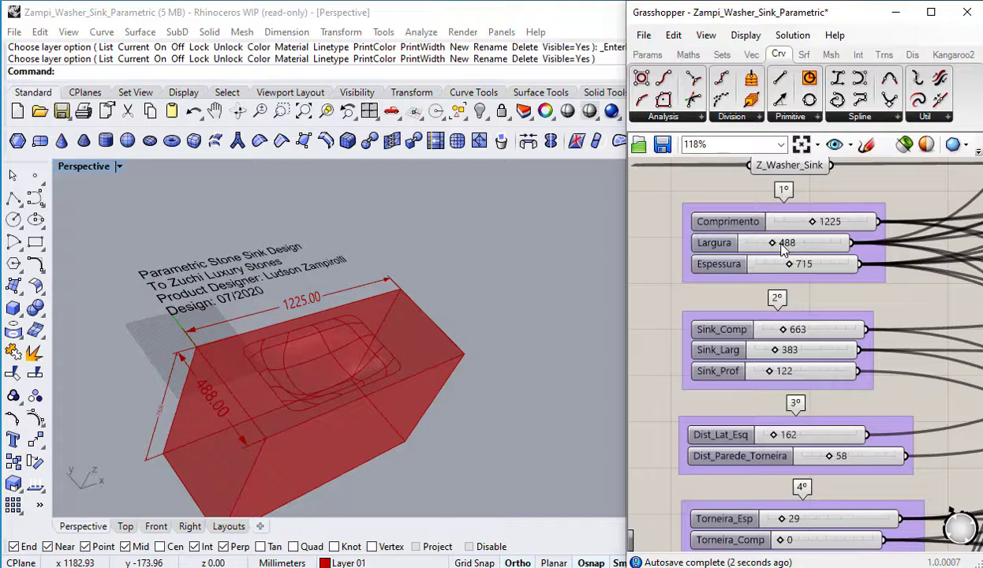
{"action": "double_click", "coordinate": [809, 245]}
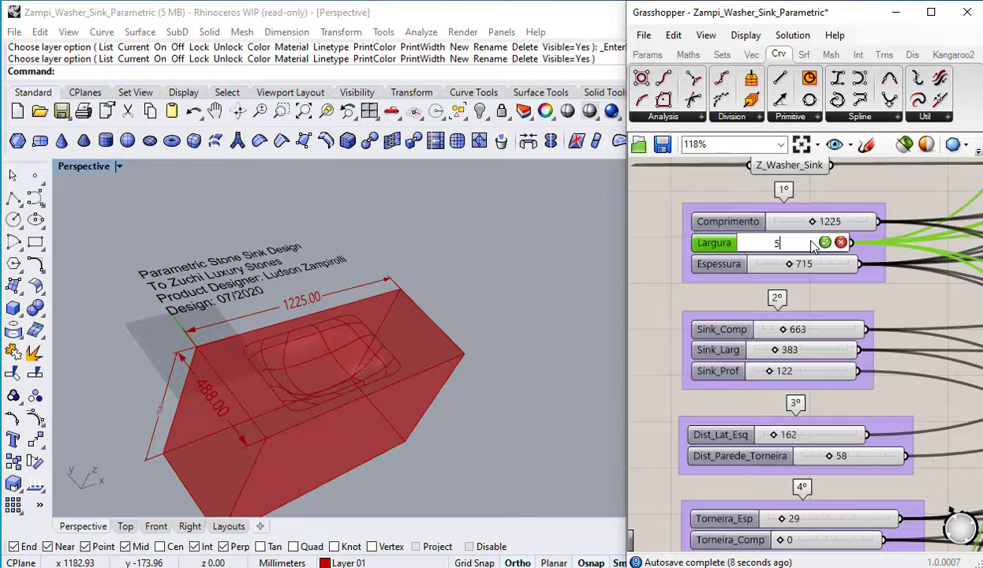
{"action": "key", "text": "Return"}
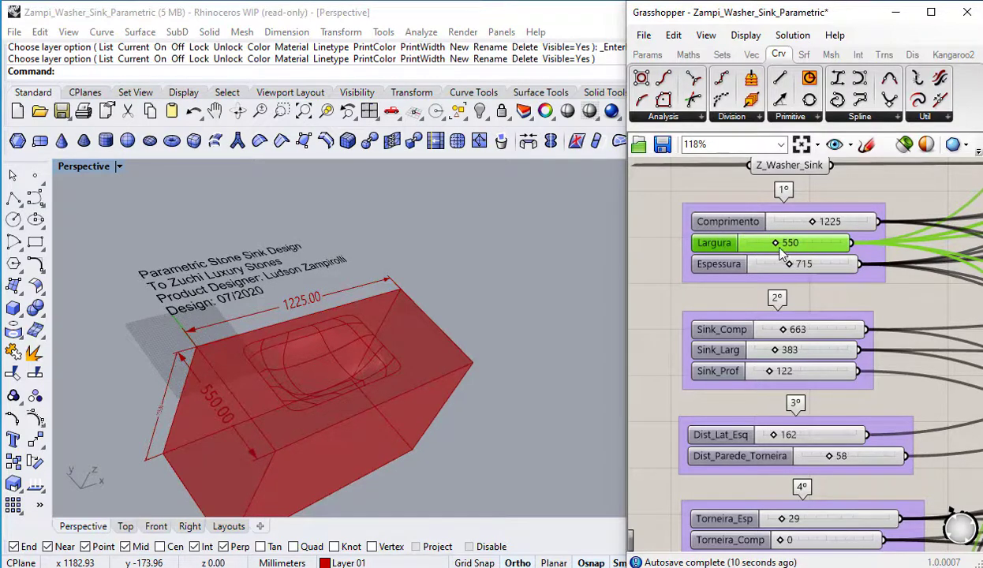
Step: Set the slab thickness parameter Espessura to 150 mm
{"action": "double_click", "coordinate": [797, 265]}
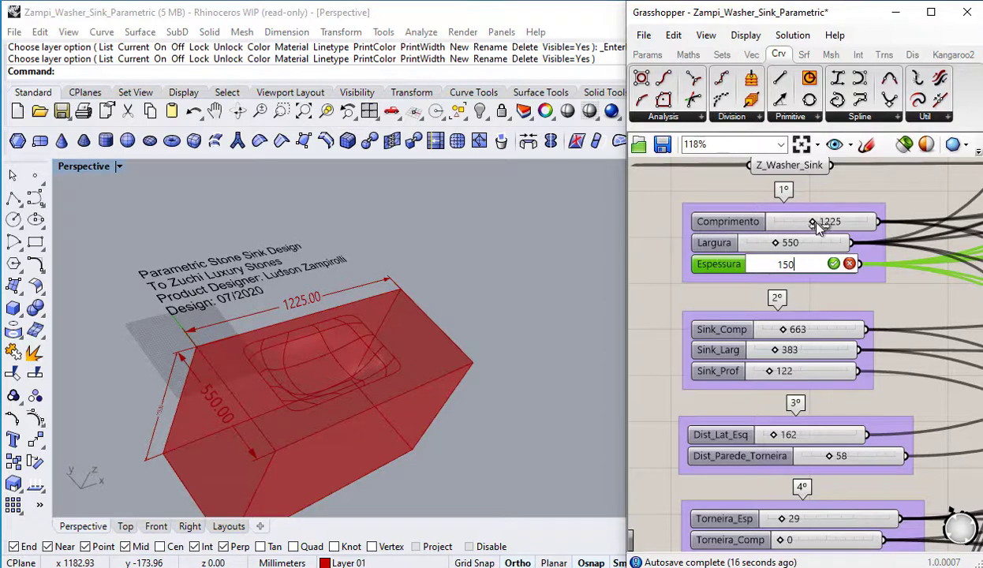
{"action": "left_click", "coordinate": [824, 221]}
{"action": "left_click", "coordinate": [795, 265]}
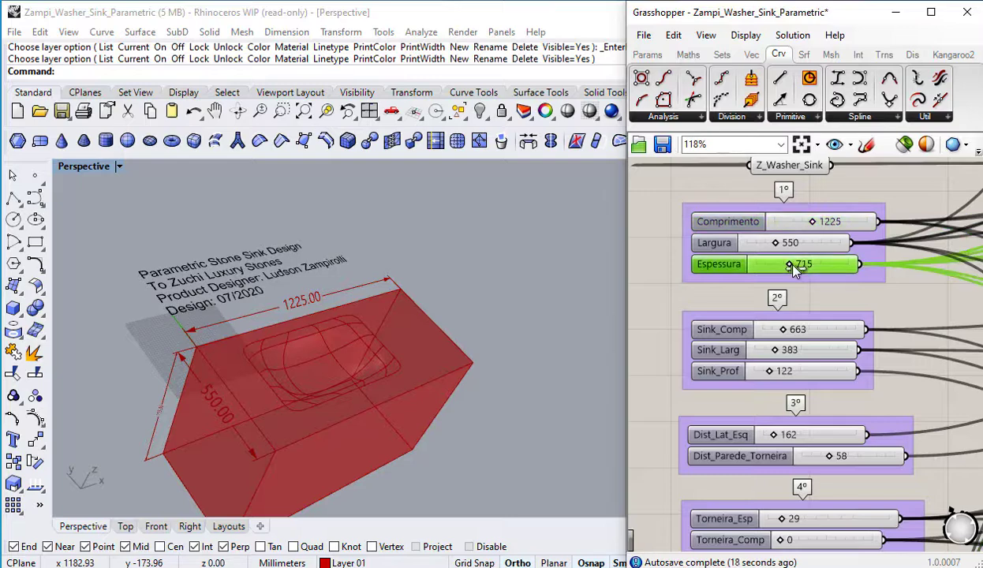
{"action": "double_click", "coordinate": [795, 265]}
{"action": "key", "text": "Return"}
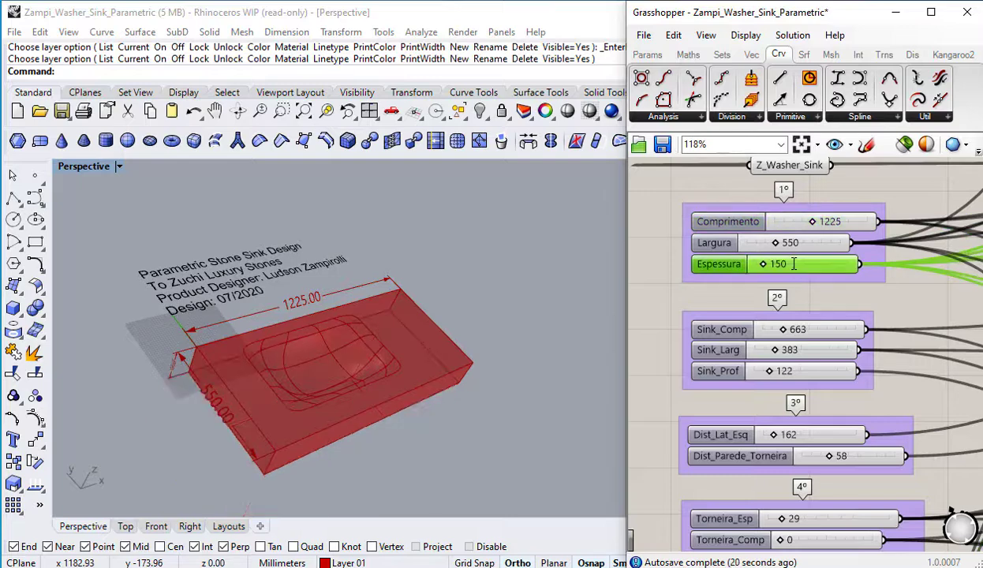
Step: Set the slab length parameter Comprimento to 2000 mm
{"action": "left_click", "coordinate": [829, 221]}
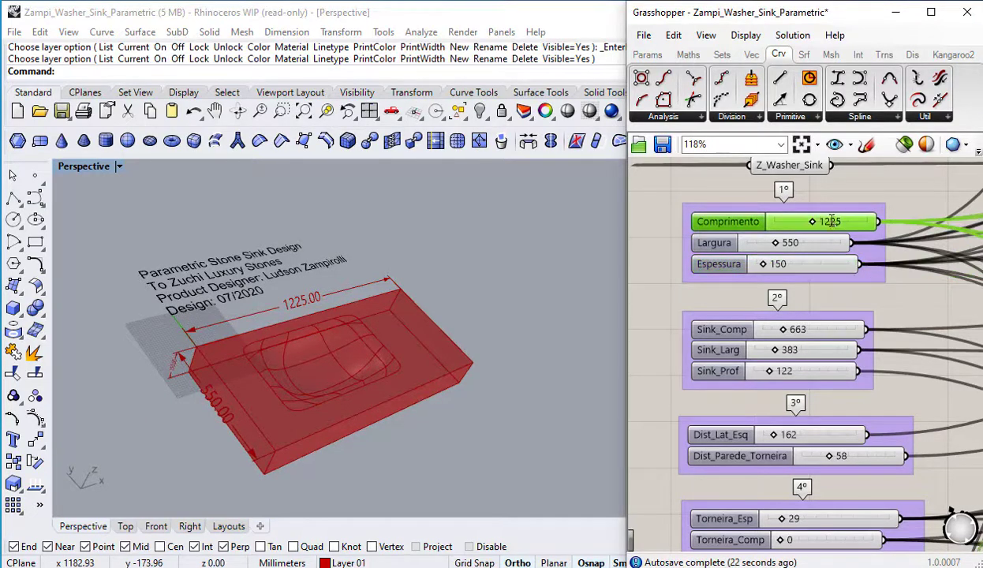
{"action": "double_click", "coordinate": [831, 221]}
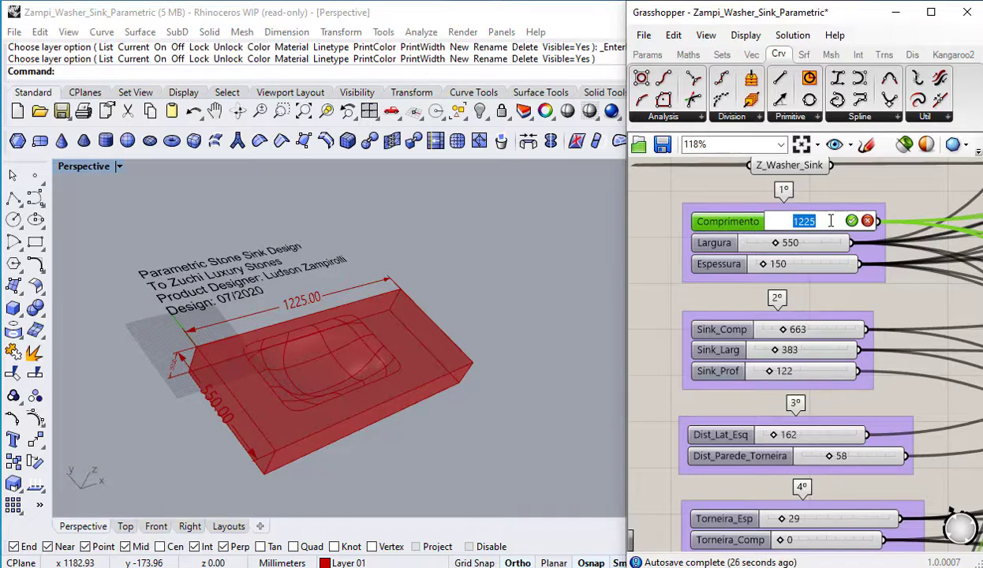
{"action": "type", "text": "2000"}
{"action": "key", "text": "Return"}
Step: Try a slab length (Comprimento) of 2050 mm and restore it to 2000 mm
{"action": "right_click_drag", "start_coordinate": [429, 327], "coordinate": [430, 371]}
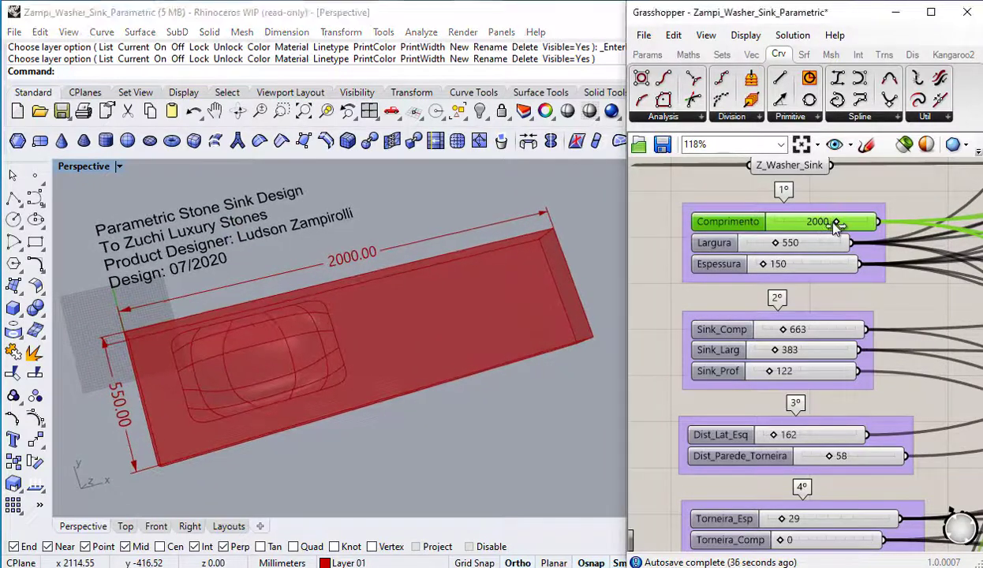
{"action": "double_click", "coordinate": [831, 223]}
{"action": "type", "text": "2050"}
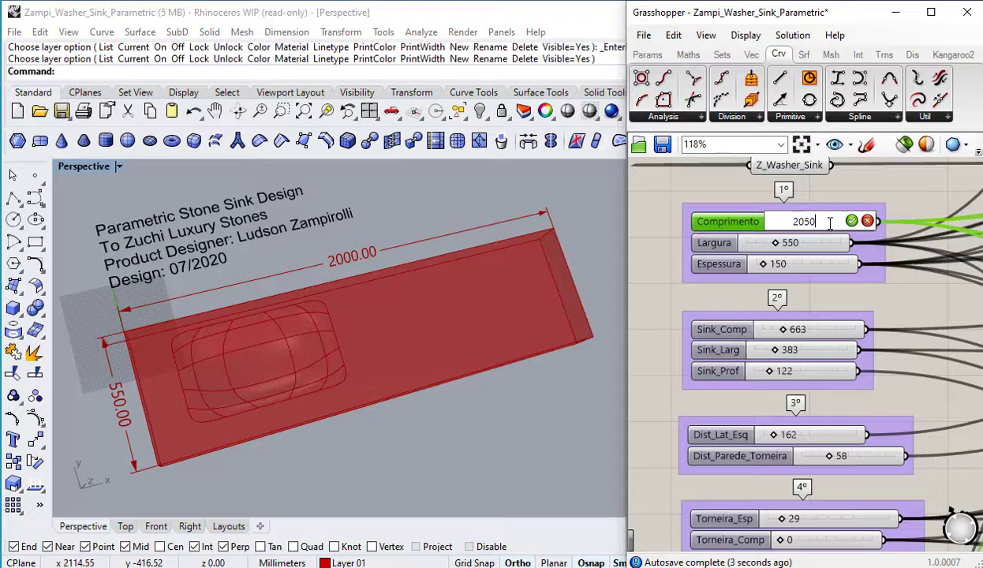
{"action": "key", "text": "Return"}
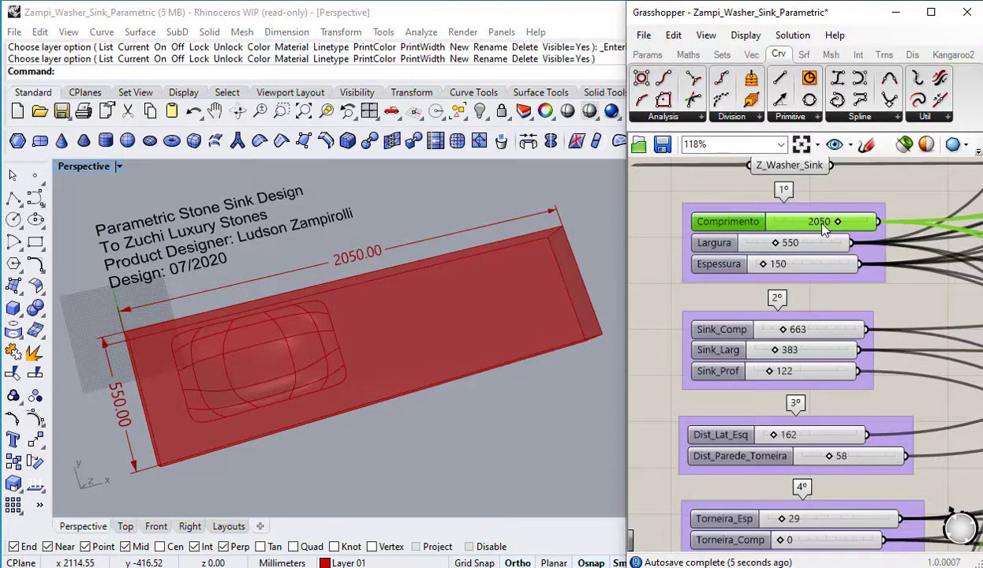
{"action": "double_click", "coordinate": [825, 224]}
{"action": "type", "text": "200"}
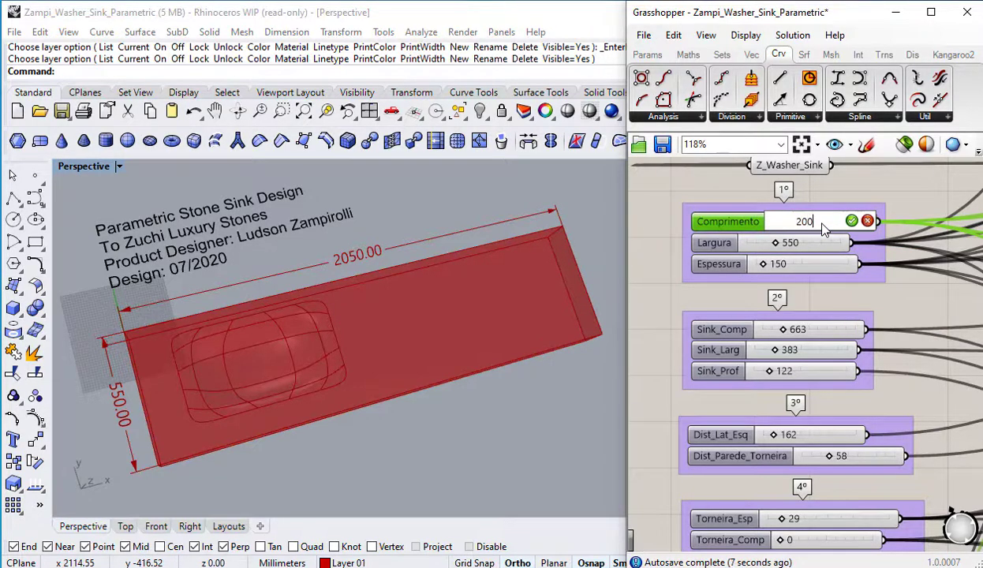
{"action": "type", "text": "0"}
{"action": "key", "text": "Return"}
Step: Resize the basin with its sliders: Sink_Comp to 756, Sink_Larg to 431 and Sink_Prof to 132 mm
{"action": "right_click_drag", "start_coordinate": [442, 347], "coordinate": [547, 372]}
{"action": "right_click_drag", "start_coordinate": [762, 368], "coordinate": [765, 329]}
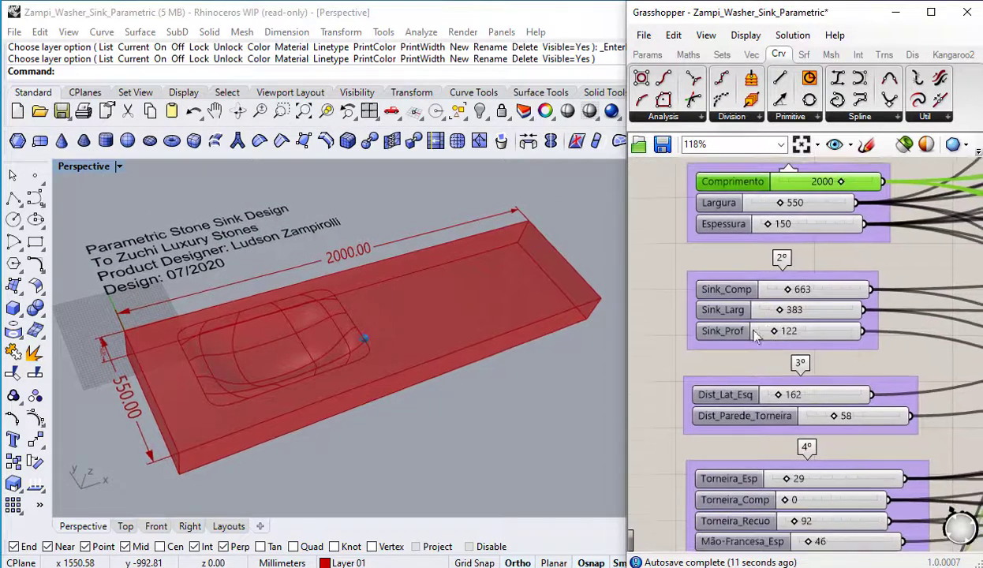
{"action": "scroll", "coordinate": [787, 287], "scroll_direction": "up", "scroll_amount": 4}
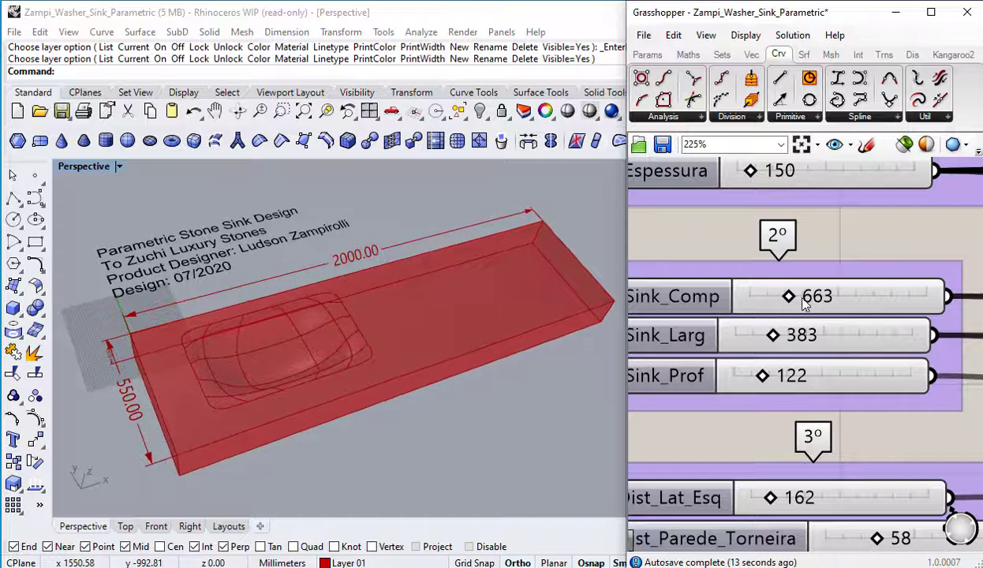
{"action": "right_click_drag", "start_coordinate": [807, 319], "coordinate": [849, 318]}
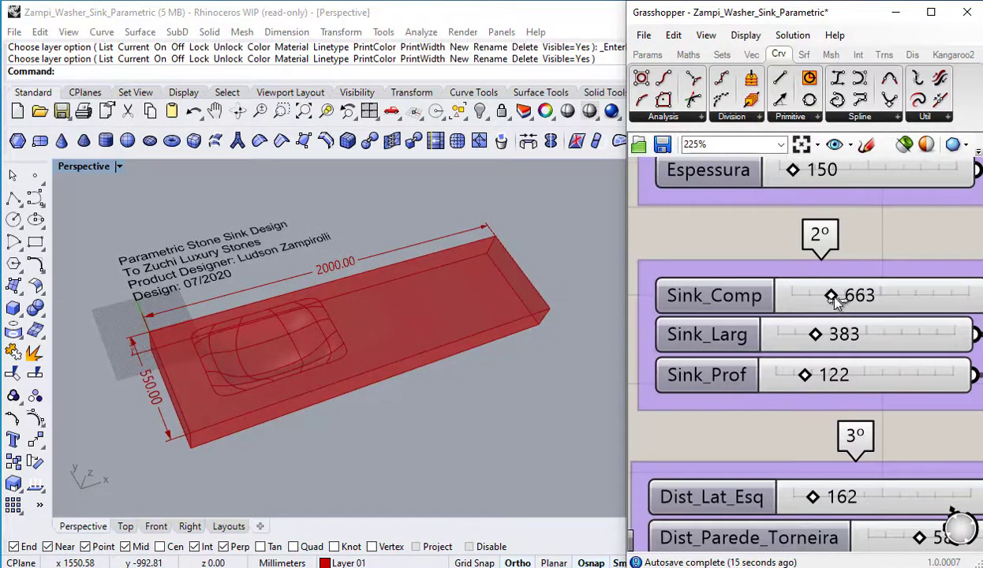
{"action": "left_click_drag", "start_coordinate": [834, 296], "coordinate": [819, 335]}
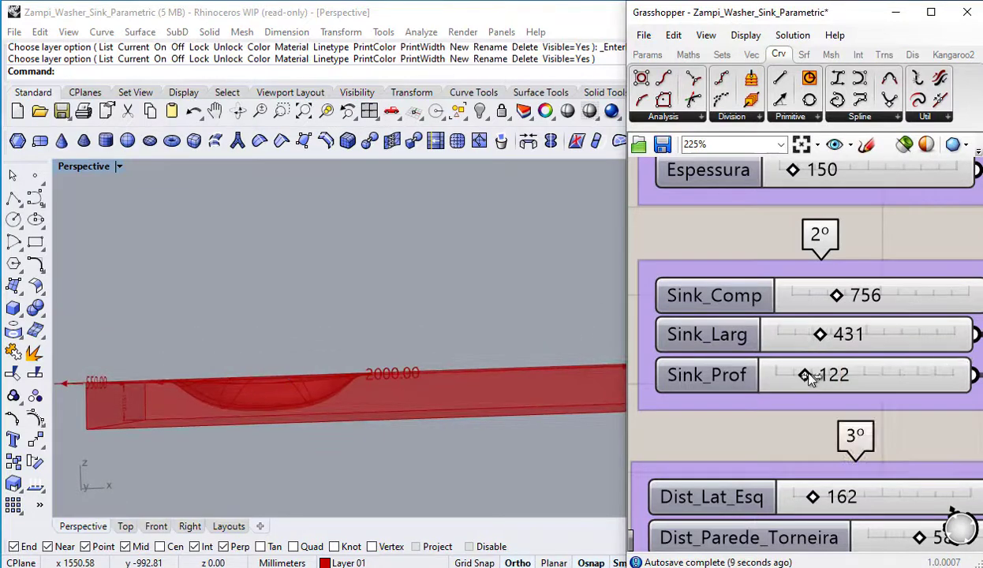
{"action": "mouse_move", "coordinate": [810, 372]}
{"action": "left_mouse_down"}
{"action": "mouse_move", "coordinate": [840, 372]}
{"action": "mouse_move", "coordinate": [808, 377]}
{"action": "left_mouse_up"}
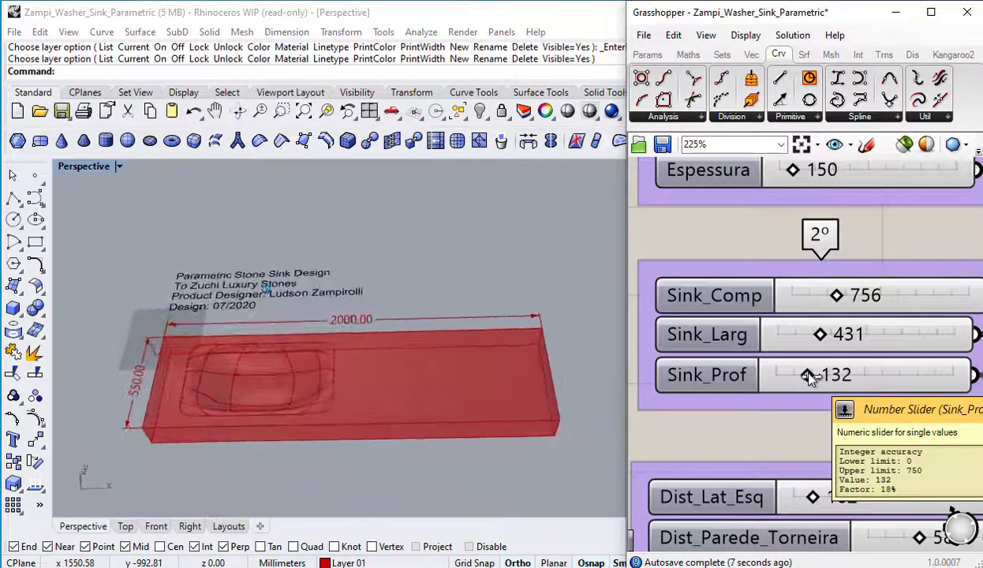
Step: Set the basin to exact dimensions: Sink_Comp 600, Sink_Larg 400 and Sink_Prof 130 mm
{"action": "double_click", "coordinate": [857, 296]}
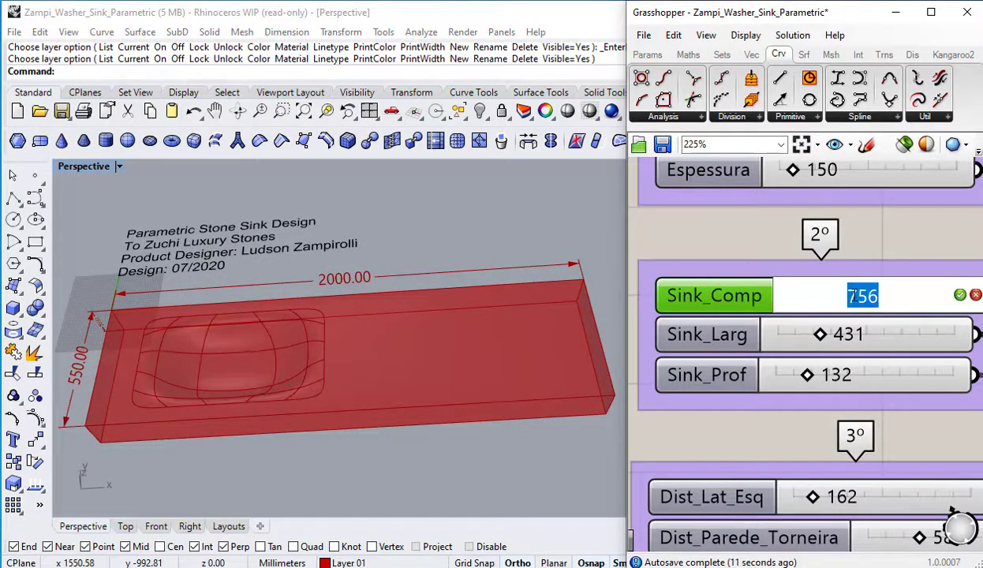
{"action": "type", "text": "600"}
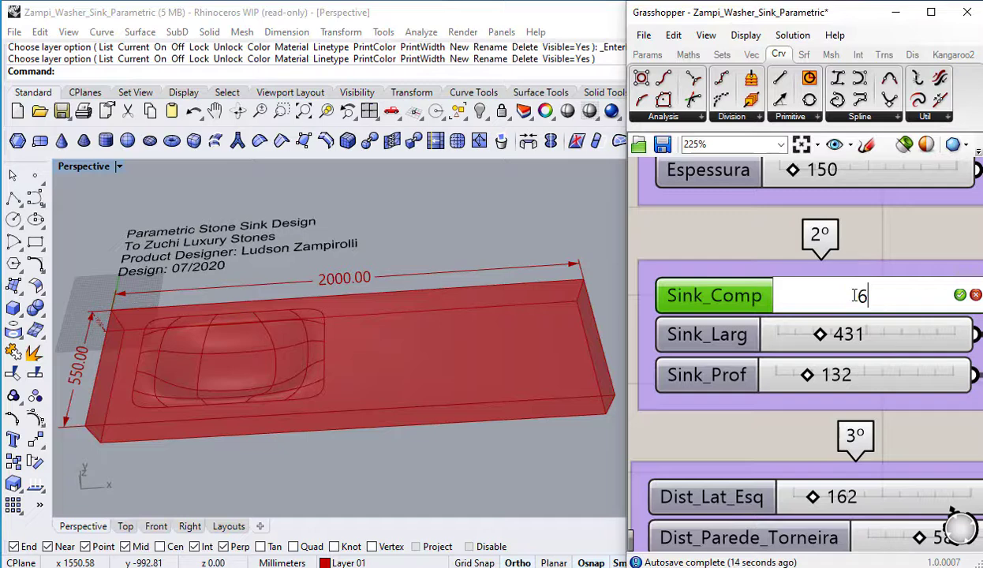
{"action": "key", "text": "Return"}
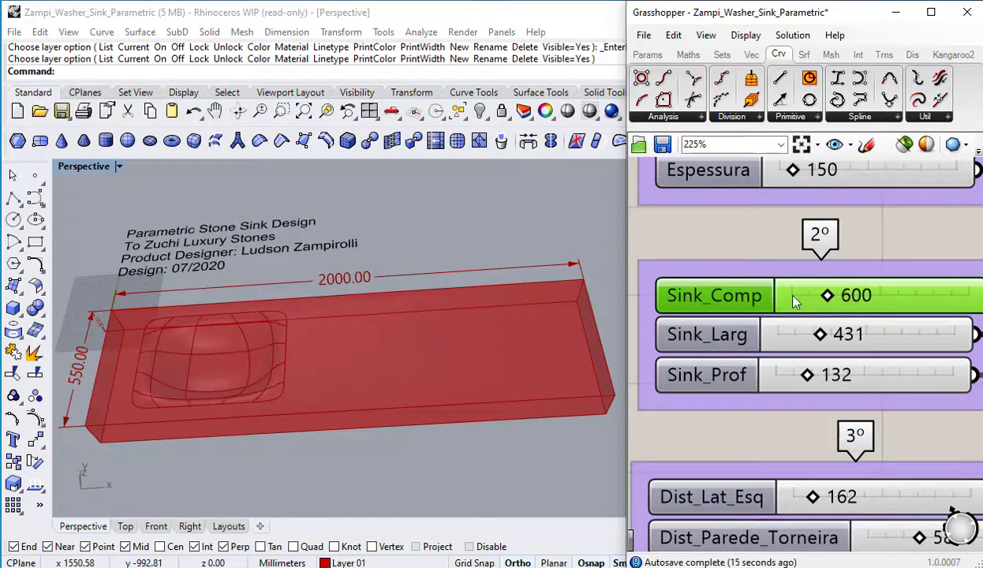
{"action": "double_click", "coordinate": [846, 337]}
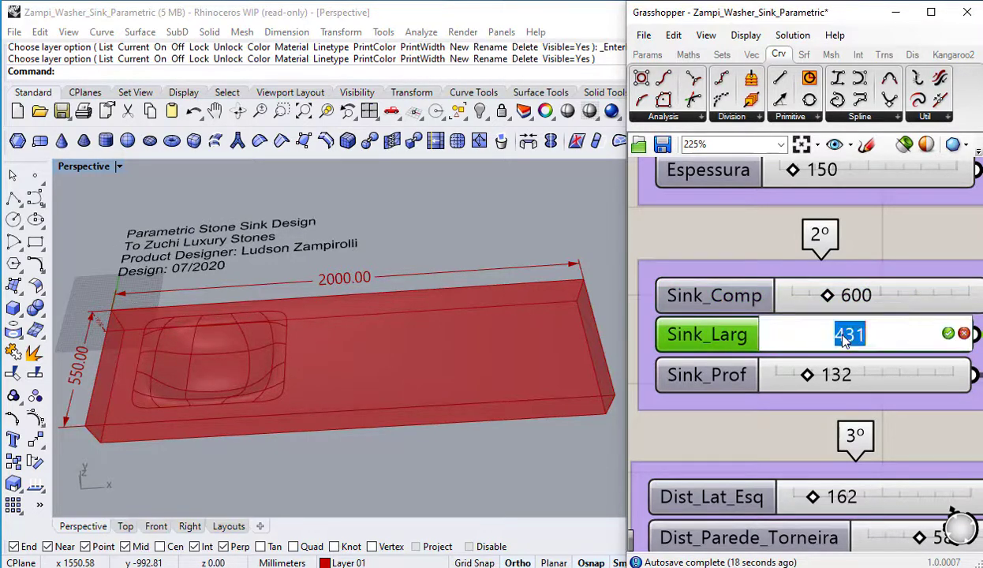
{"action": "type", "text": "400"}
{"action": "key", "text": "Return"}
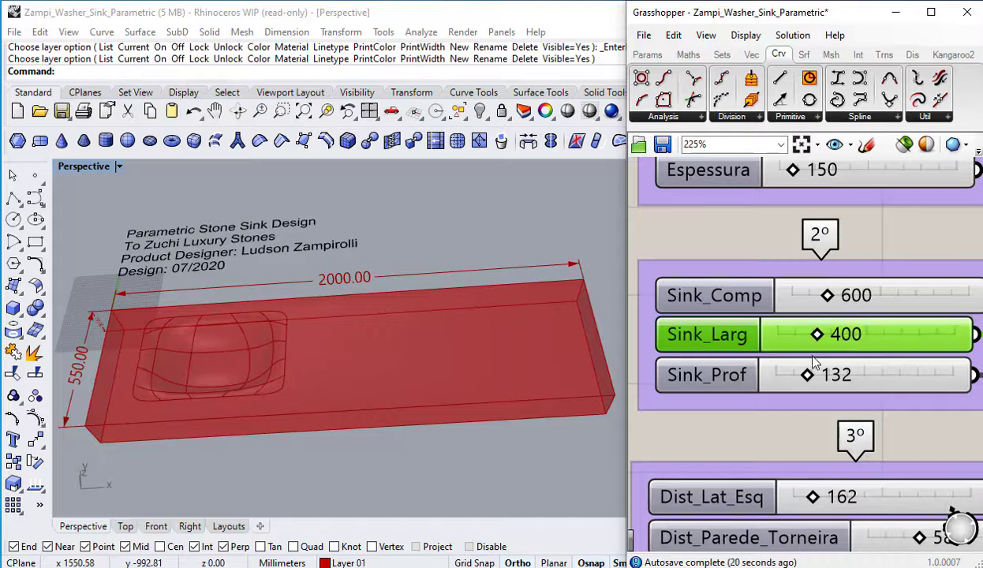
{"action": "double_click", "coordinate": [837, 377]}
{"action": "type", "text": "130"}
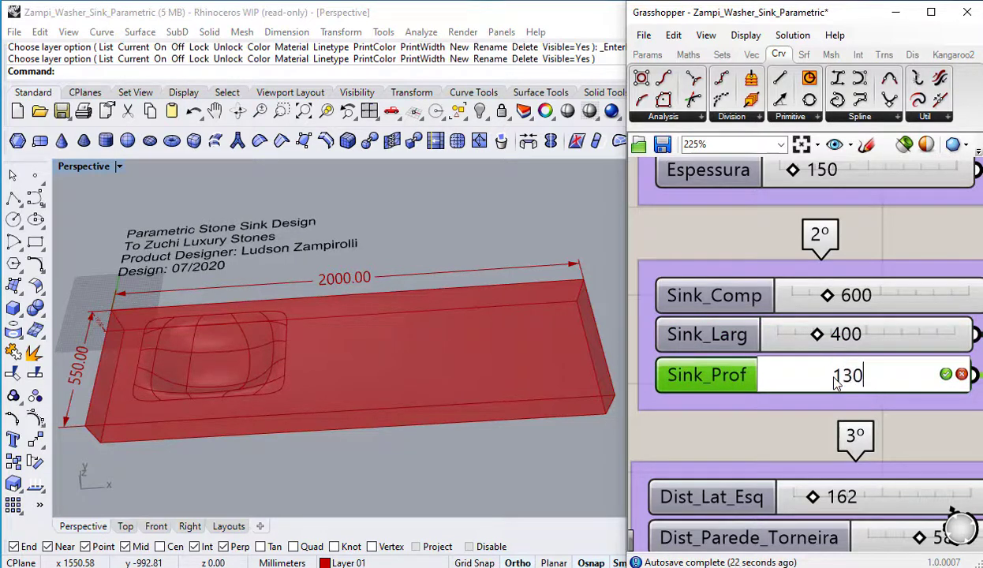
{"action": "key", "text": "Return"}
{"action": "right_click_drag", "start_coordinate": [605, 387], "coordinate": [607, 395]}
Step: Try a basin width (Sink_Larg) of 500 mm
{"action": "double_click", "coordinate": [852, 338]}
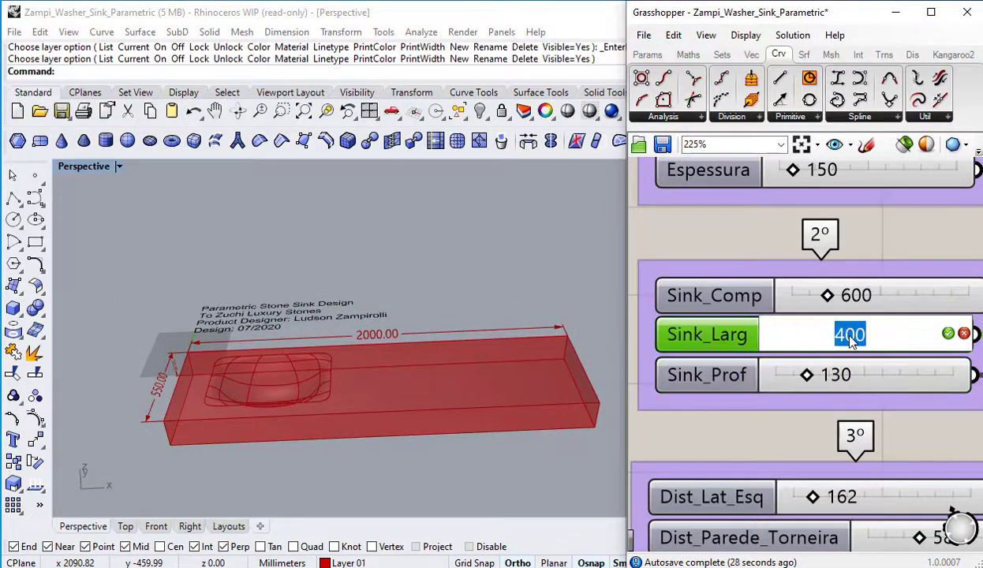
{"action": "type", "text": "500"}
{"action": "key", "text": "Return"}
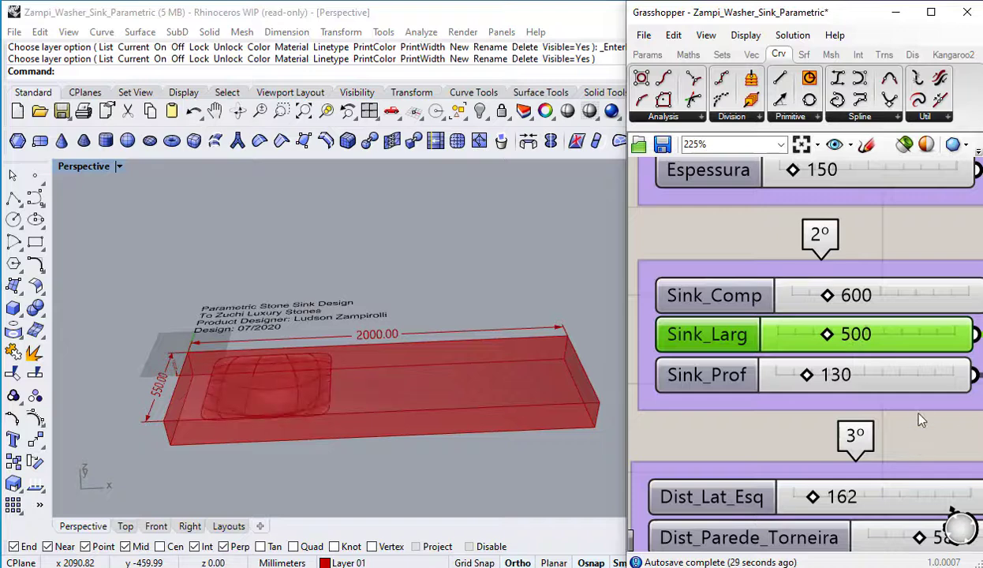
Step: Reposition the basin with its sliders: side distance Dist_Lat_Esq to 202 and faucet wall distance Dist_Parede_Torneira to 0 mm
{"action": "right_click_drag", "start_coordinate": [894, 403], "coordinate": [921, 219]}
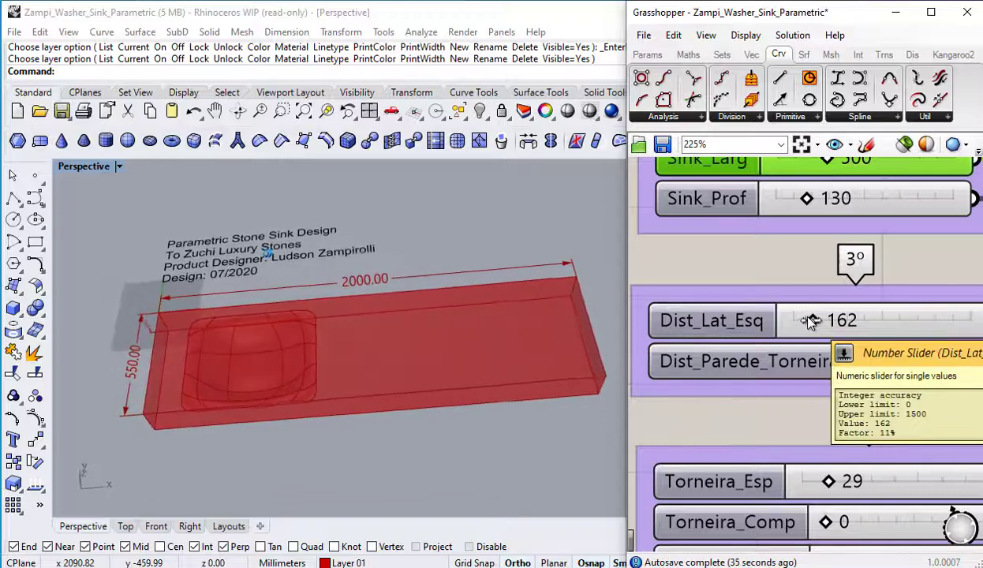
{"action": "mouse_move", "coordinate": [815, 323]}
{"action": "left_mouse_down"}
{"action": "mouse_move", "coordinate": [897, 332]}
{"action": "mouse_move", "coordinate": [815, 325]}
{"action": "left_mouse_up"}
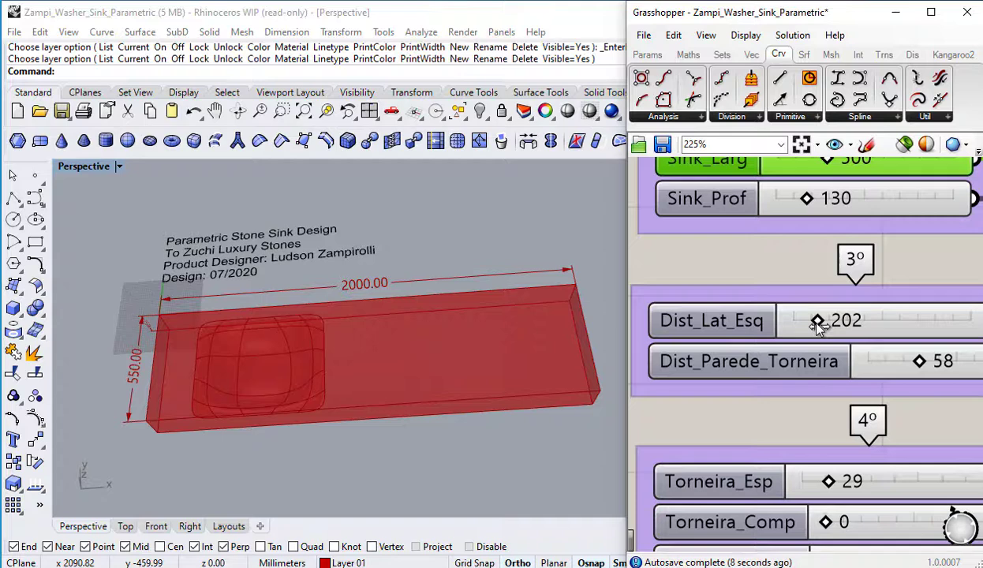
{"action": "right_click_drag", "start_coordinate": [798, 379], "coordinate": [795, 327]}
{"action": "left_click_drag", "start_coordinate": [920, 310], "coordinate": [883, 317]}
{"action": "left_click_drag", "start_coordinate": [873, 318], "coordinate": [858, 320]}
Step: Show the four-viewport layout and set the basin width Sink_Larg to 400 mm
{"action": "right_click_drag", "start_coordinate": [276, 207], "coordinate": [264, 246]}
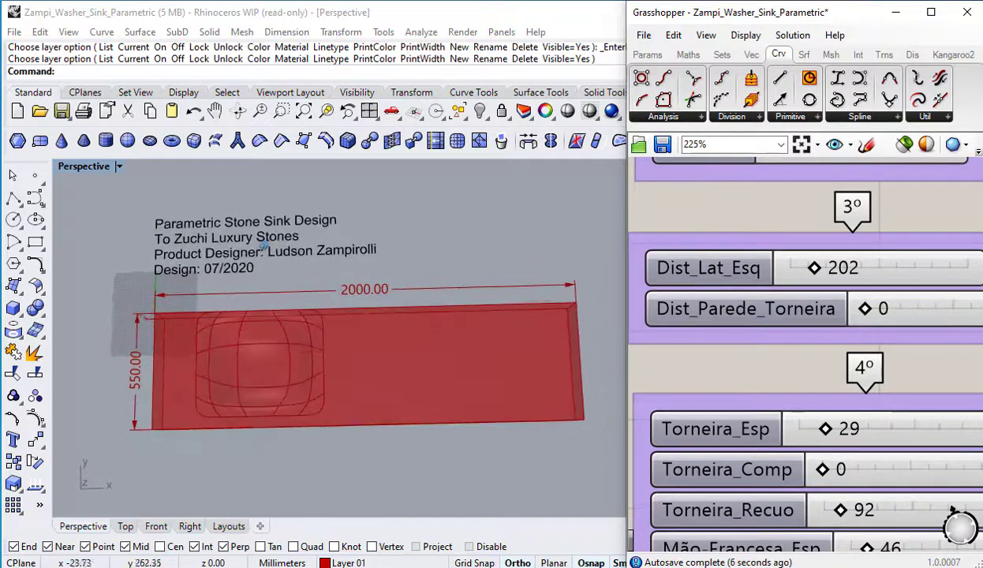
{"action": "double_click", "coordinate": [75, 167]}
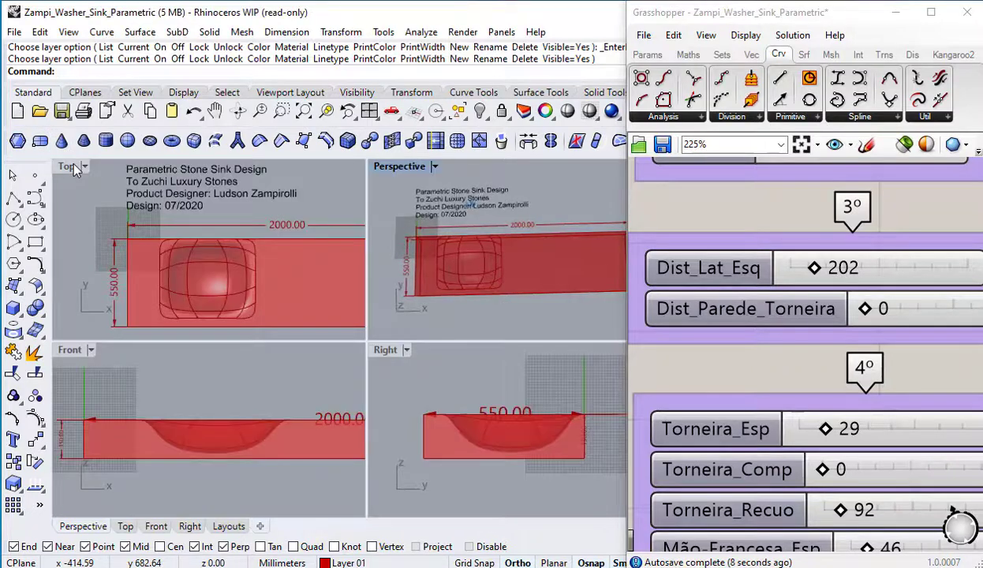
{"action": "right_click_drag", "start_coordinate": [472, 204], "coordinate": [491, 261]}
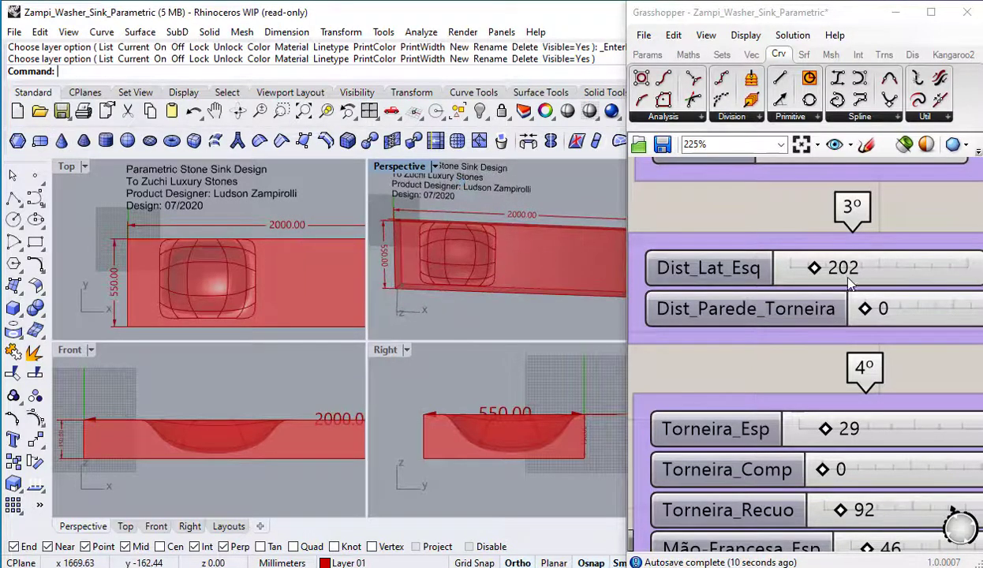
{"action": "scroll", "coordinate": [826, 355], "scroll_direction": "down", "scroll_amount": 3}
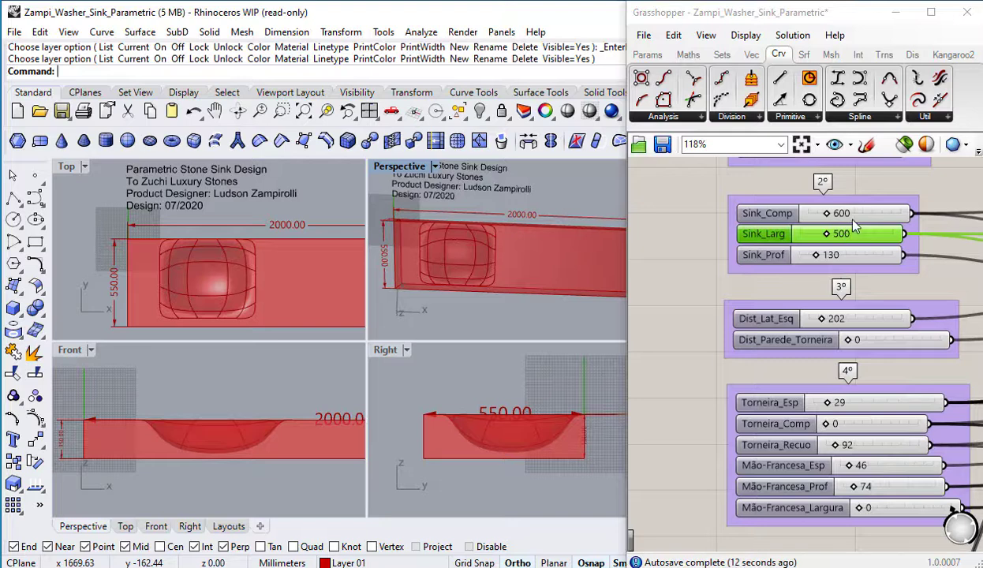
{"action": "scroll", "coordinate": [841, 237], "scroll_direction": "up", "scroll_amount": 2}
{"action": "scroll", "coordinate": [842, 240], "scroll_direction": "up", "scroll_amount": 3}
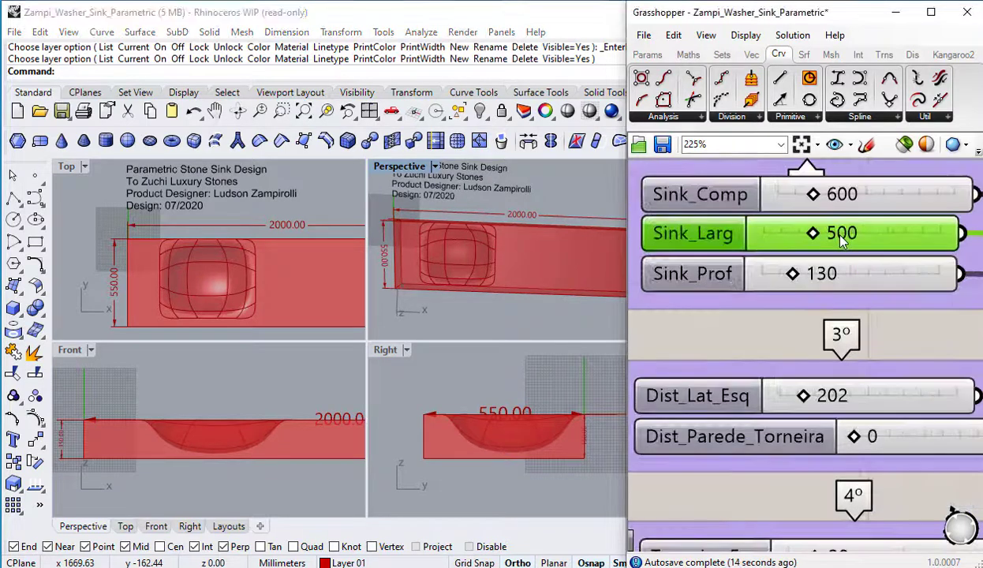
{"action": "double_click", "coordinate": [838, 233]}
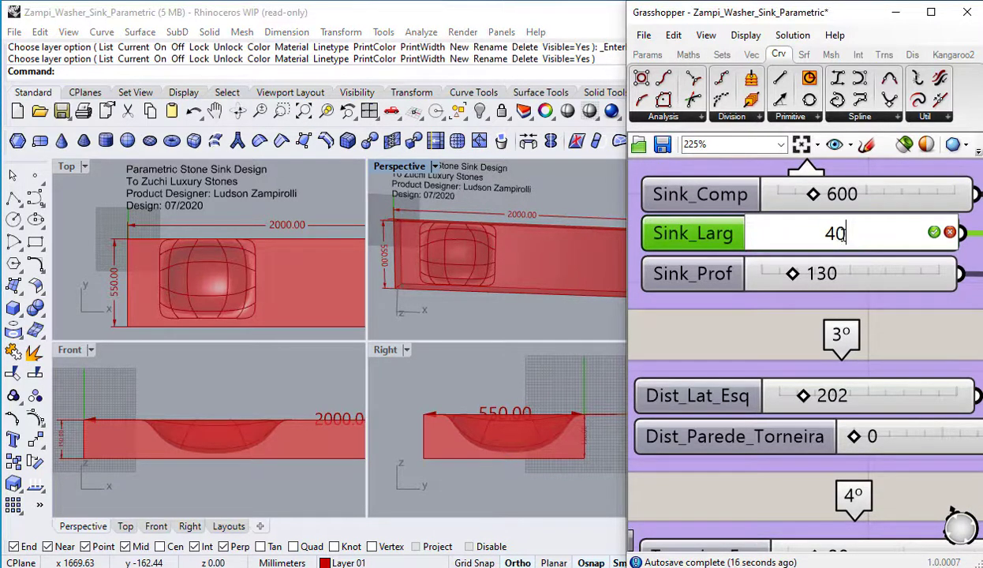
{"action": "type", "text": "400"}
{"action": "key", "text": "Return"}
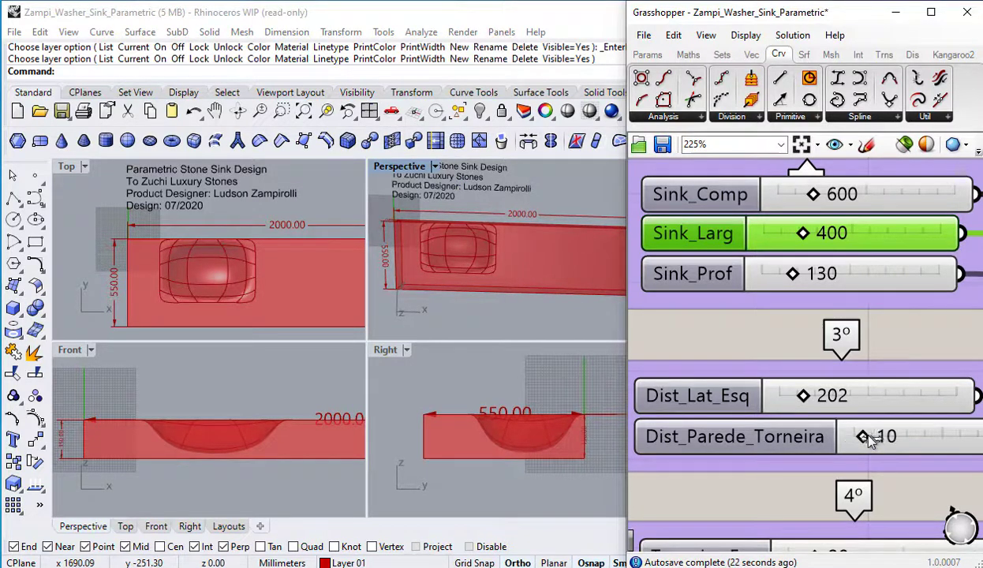
Step: Set the basin's distance from the faucet wall, Dist_Parede_Torneira, to 130 mm
{"action": "left_click_drag", "start_coordinate": [869, 441], "coordinate": [920, 442]}
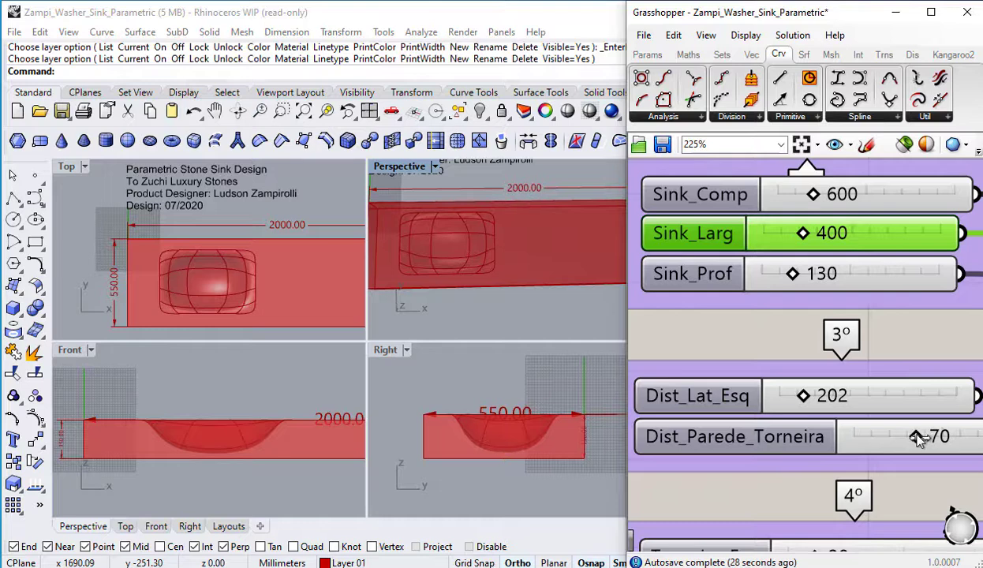
{"action": "left_click_drag", "start_coordinate": [923, 440], "coordinate": [953, 439]}
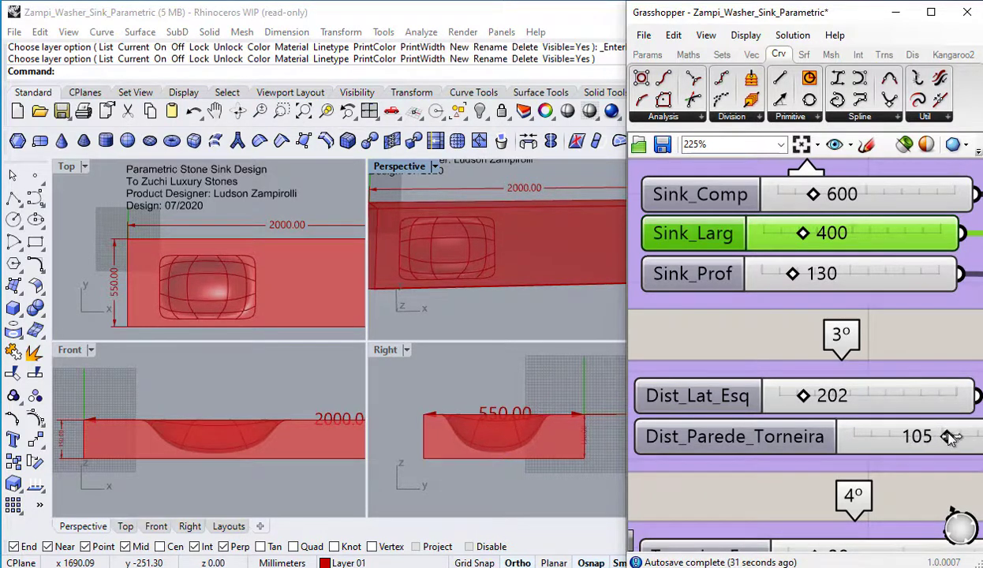
{"action": "double_click", "coordinate": [922, 439]}
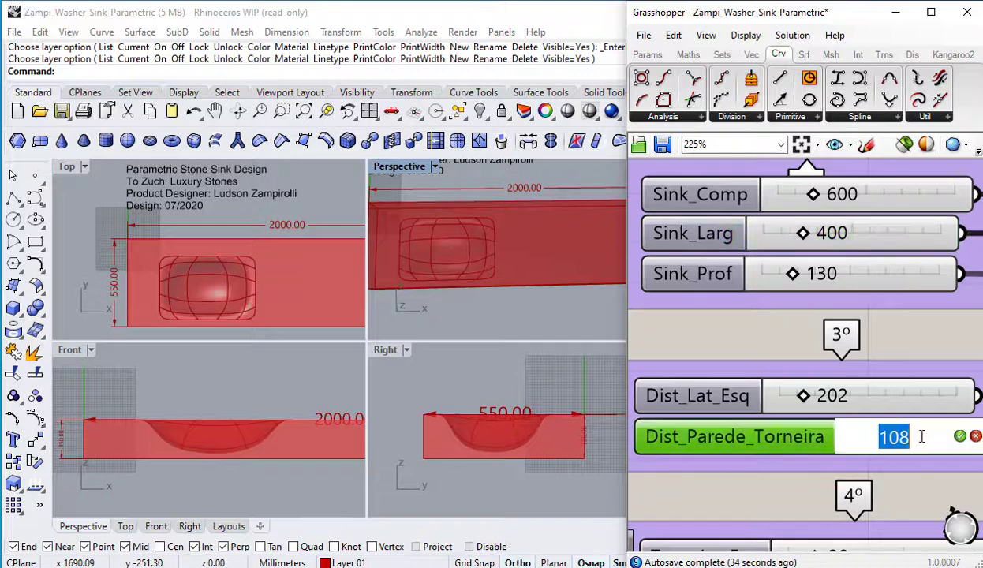
{"action": "type", "text": "130"}
{"action": "key", "text": "Return"}
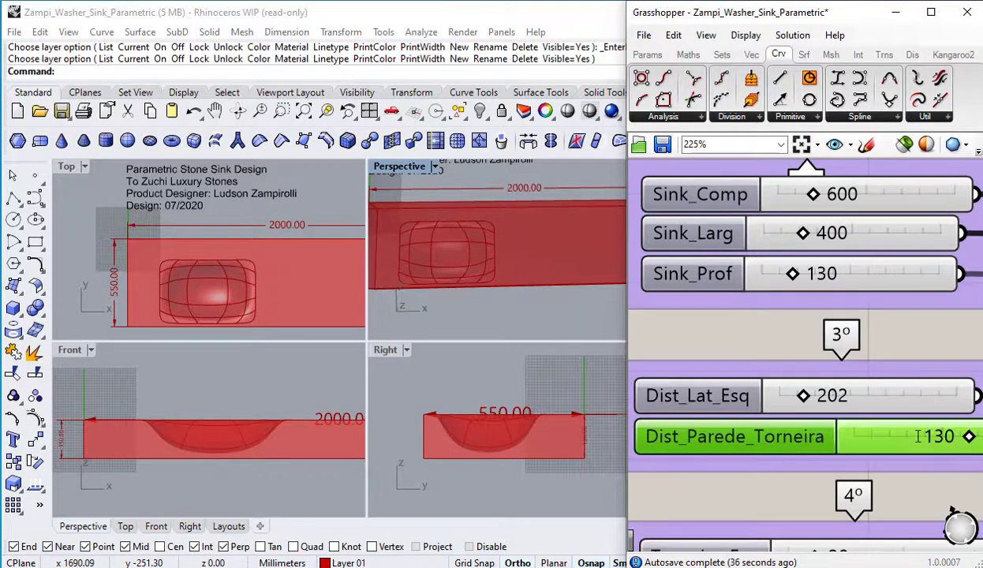
Step: Maximize the Perspective viewport and set the faucet recess length Torneira_Comp to 240 mm with its slider
{"action": "right_click_drag", "start_coordinate": [433, 247], "coordinate": [465, 257]}
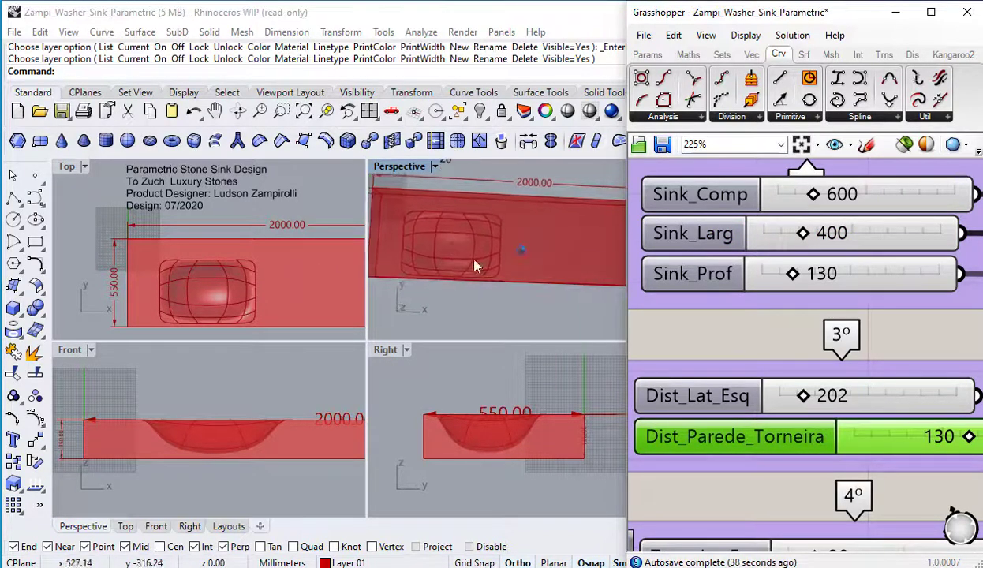
{"action": "scroll", "coordinate": [823, 343], "scroll_direction": "down", "scroll_amount": 5}
{"action": "right_click_drag", "start_coordinate": [521, 316], "coordinate": [367, 293]}
{"action": "double_click", "coordinate": [386, 166]}
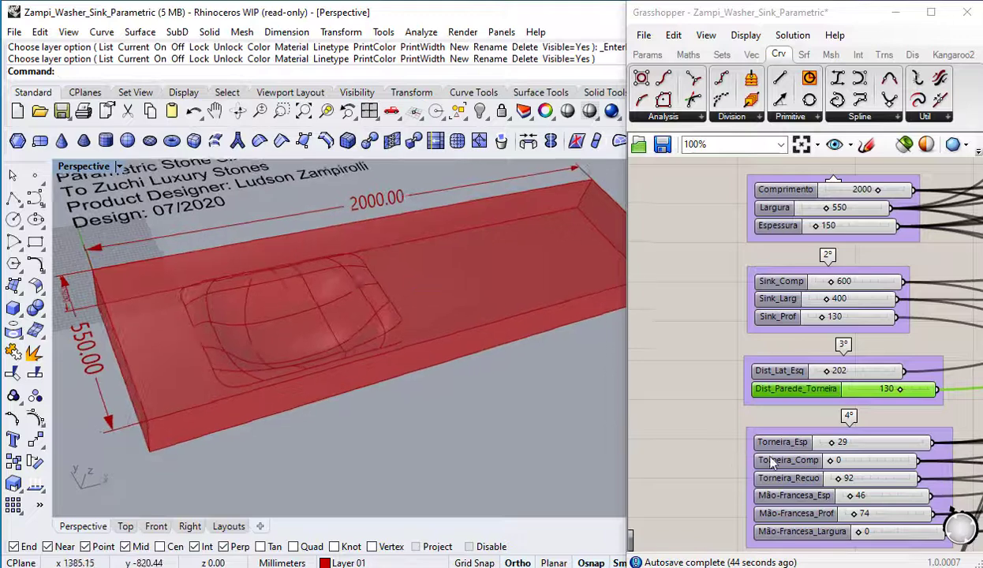
{"action": "right_click_drag", "start_coordinate": [879, 465], "coordinate": [845, 357]}
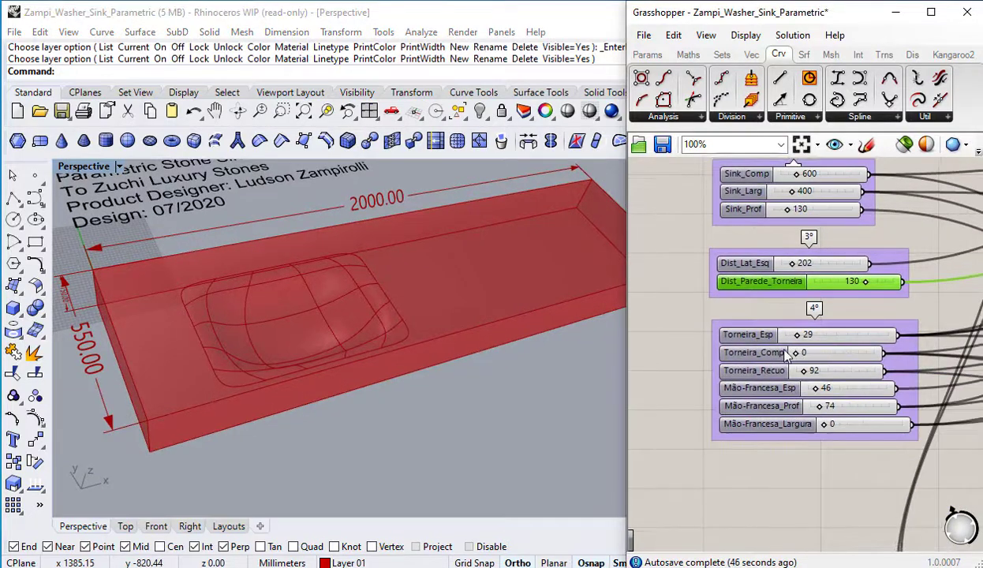
{"action": "scroll", "coordinate": [787, 350], "scroll_direction": "up", "scroll_amount": 3}
{"action": "scroll", "coordinate": [812, 318], "scroll_direction": "up", "scroll_amount": 1}
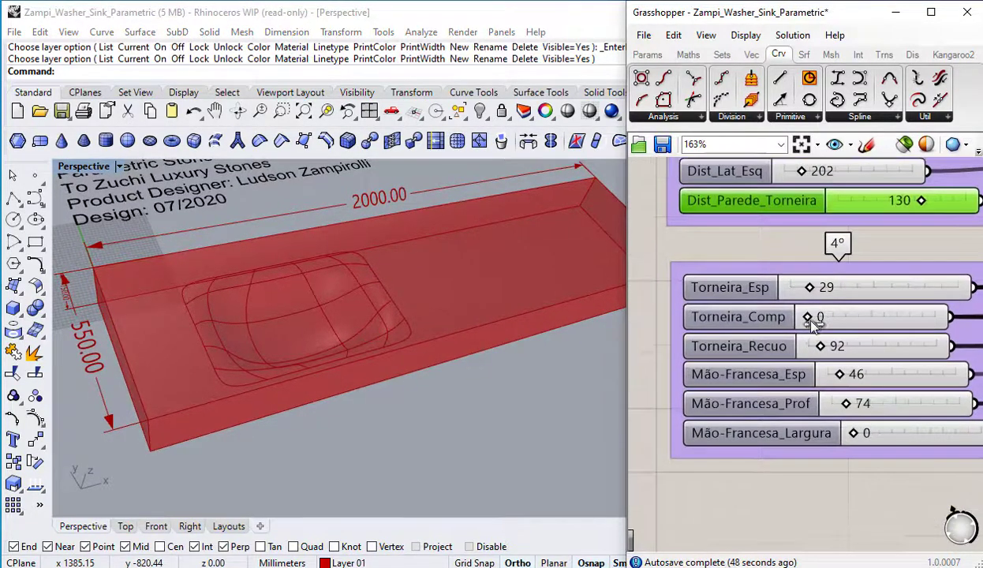
{"action": "scroll", "coordinate": [810, 327], "scroll_direction": "up", "scroll_amount": 1}
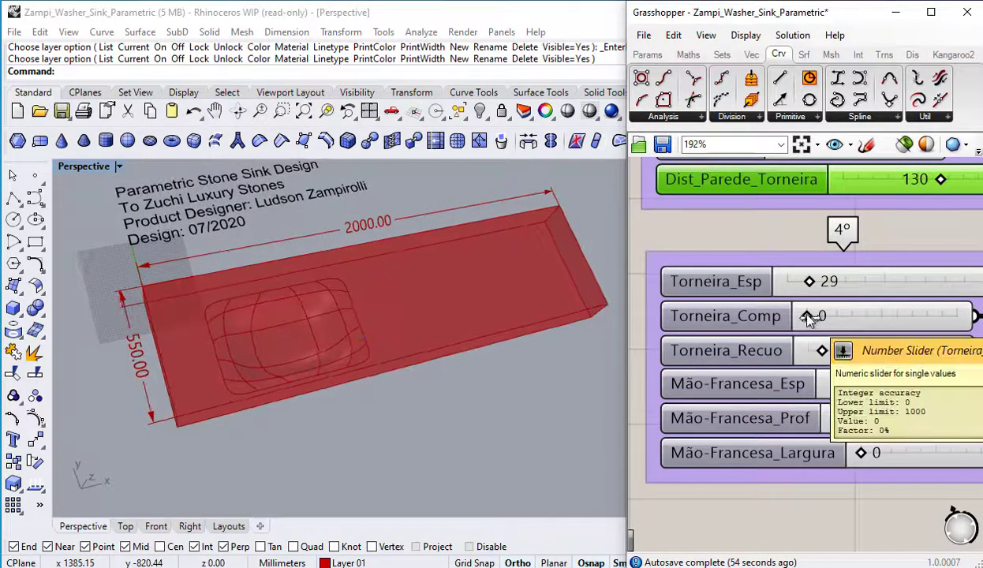
{"action": "left_click_drag", "start_coordinate": [807, 313], "coordinate": [810, 313]}
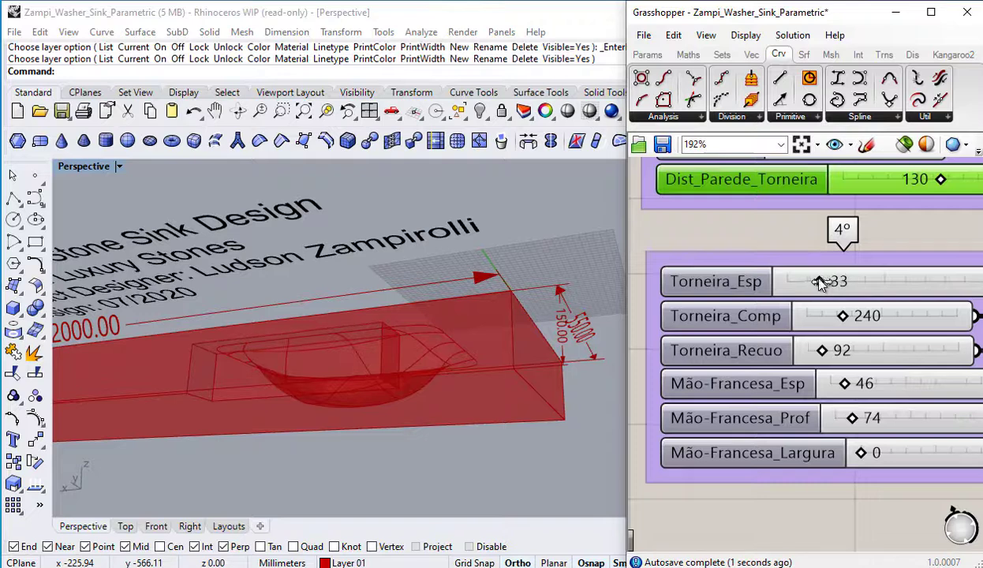
Step: Adjust the faucet recess sliders: thickness Torneira_Esp to 30 and setback Torneira_Recuo to 145 mm
{"action": "left_click_drag", "start_coordinate": [903, 286], "coordinate": [820, 288]}
{"action": "left_click_drag", "start_coordinate": [978, 282], "coordinate": [811, 284]}
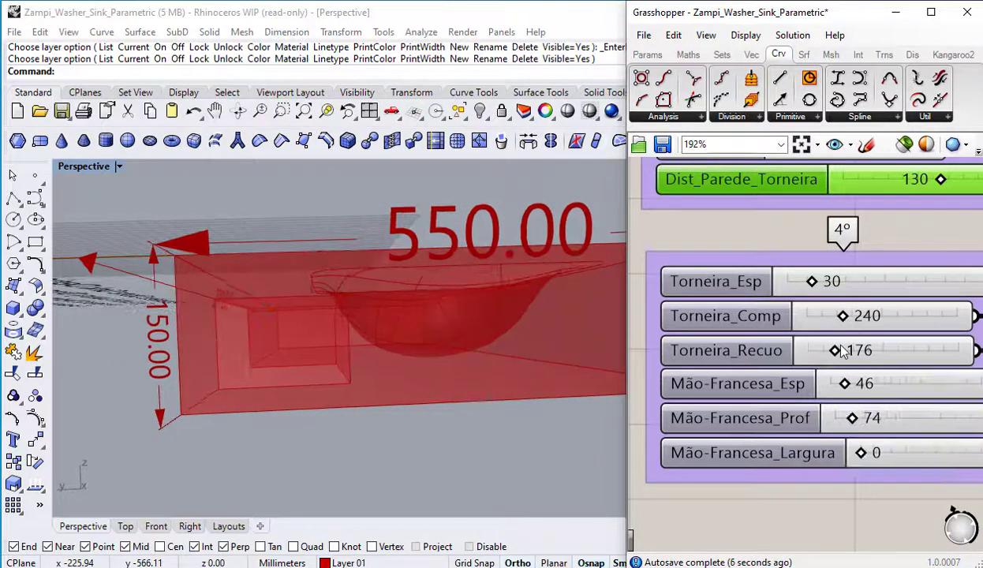
{"action": "mouse_move", "coordinate": [843, 351]}
{"action": "left_mouse_down"}
{"action": "mouse_move", "coordinate": [827, 351]}
{"action": "mouse_move", "coordinate": [859, 355]}
{"action": "left_mouse_up"}
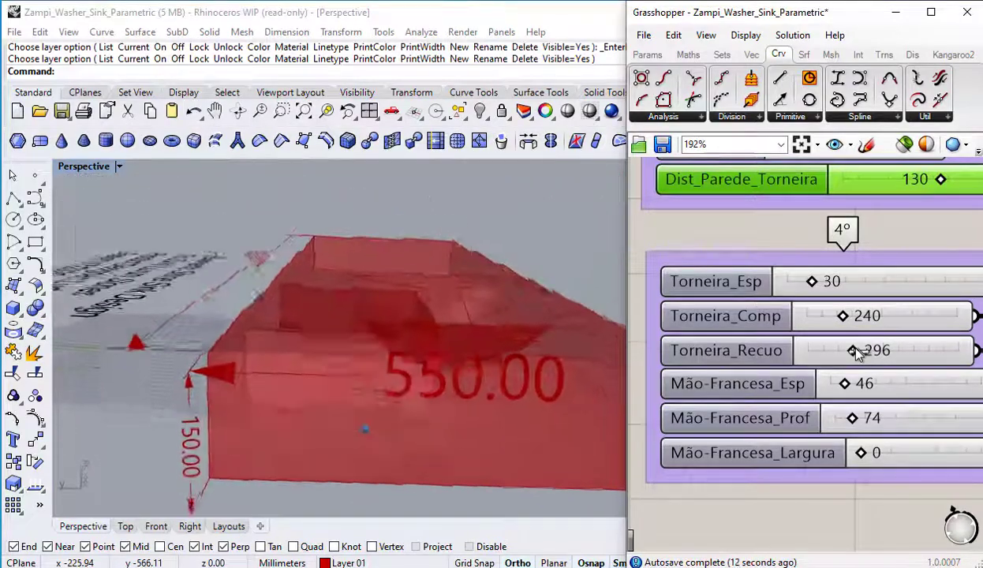
{"action": "mouse_move", "coordinate": [859, 354]}
{"action": "left_mouse_down"}
{"action": "mouse_move", "coordinate": [815, 352]}
{"action": "mouse_move", "coordinate": [843, 357]}
{"action": "left_mouse_up"}
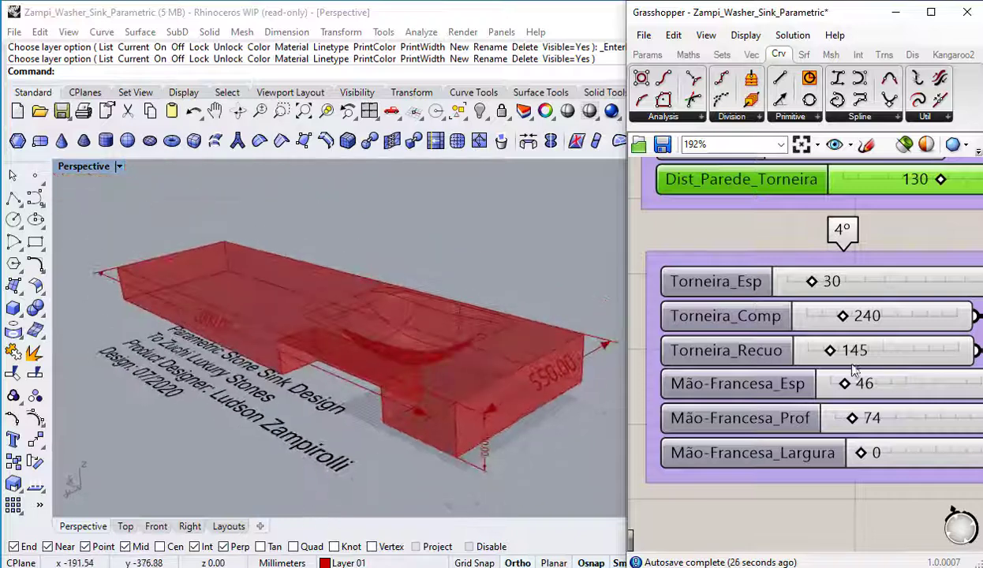
Step: Adjust the bracket recess sliders: Mão-Francesa_Largura to 151, Mão-Francesa_Esp to 38 and Mão-Francesa_Prof to 61 mm
{"action": "left_click_drag", "start_coordinate": [863, 457], "coordinate": [885, 452]}
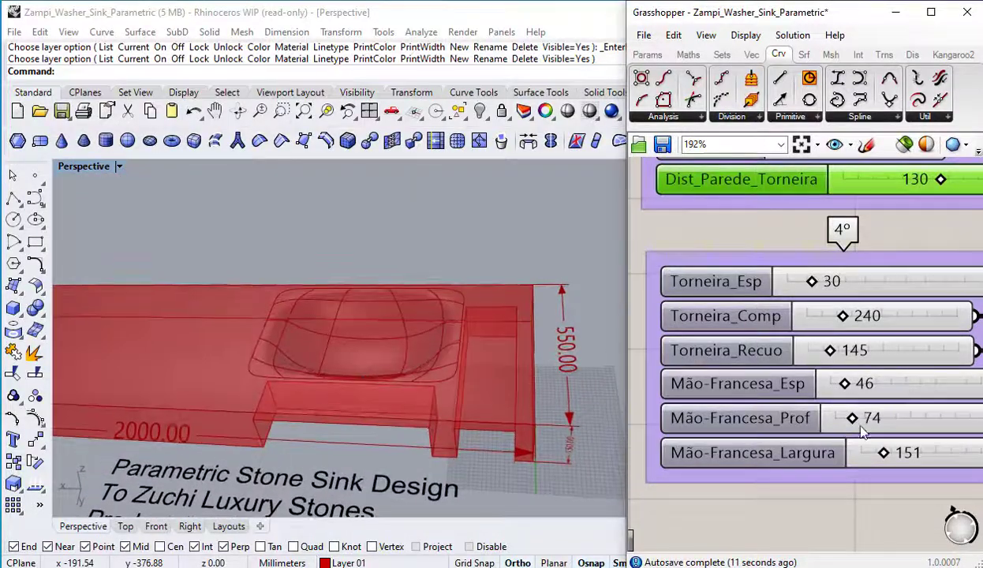
{"action": "mouse_move", "coordinate": [880, 455]}
{"action": "left_mouse_down"}
{"action": "mouse_move", "coordinate": [889, 454]}
{"action": "mouse_move", "coordinate": [873, 453]}
{"action": "mouse_move", "coordinate": [881, 455]}
{"action": "left_mouse_up"}
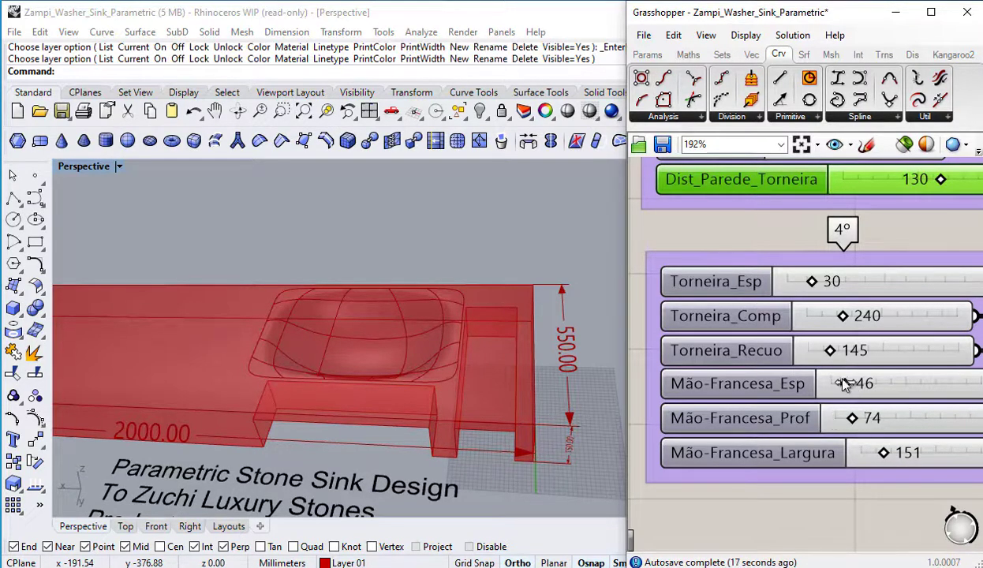
{"action": "left_click_drag", "start_coordinate": [845, 385], "coordinate": [841, 382]}
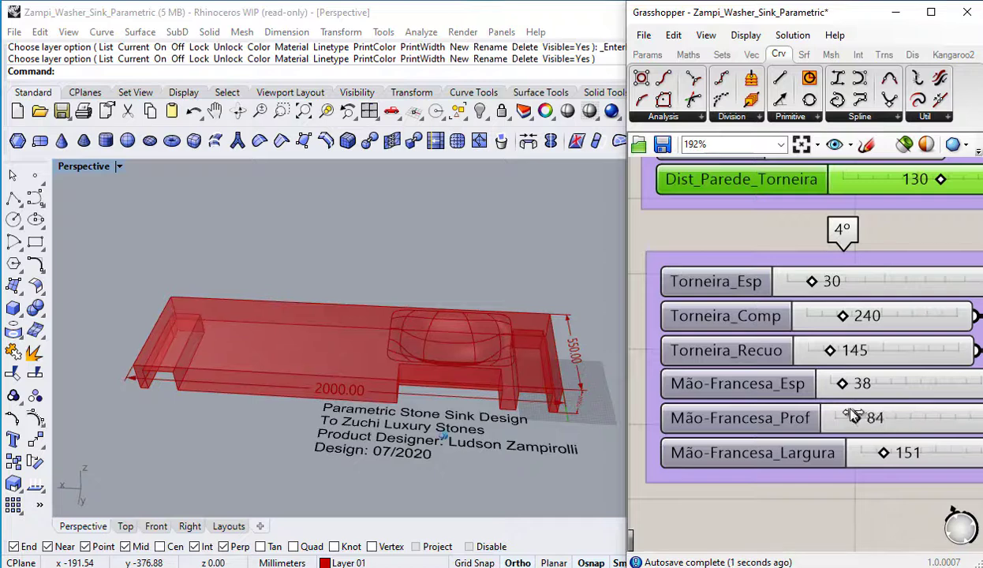
{"action": "left_click_drag", "start_coordinate": [854, 417], "coordinate": [874, 416]}
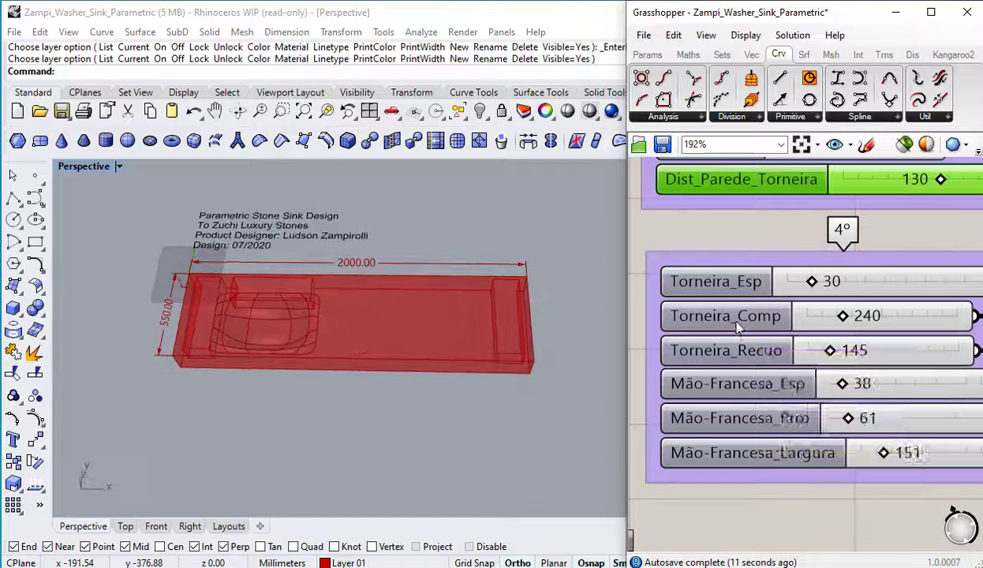
Step: Examine the area and volume output panels for the slab, thickness, basin machining and bracket machining
{"action": "scroll", "coordinate": [738, 331], "scroll_direction": "down", "scroll_amount": 8}
{"action": "scroll", "coordinate": [842, 399], "scroll_direction": "up", "scroll_amount": 7}
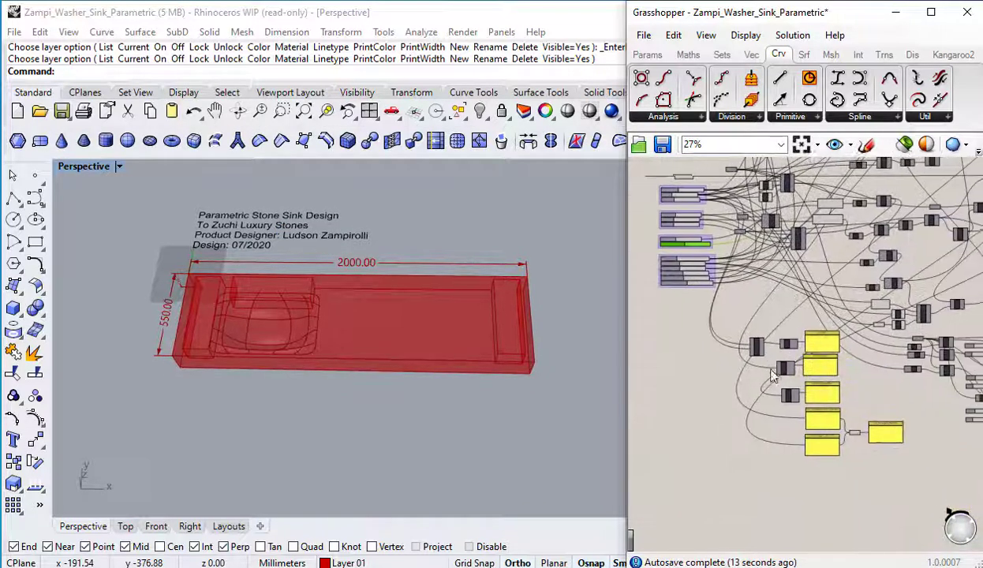
{"action": "right_click_drag", "start_coordinate": [841, 336], "coordinate": [876, 272]}
{"action": "right_click_drag", "start_coordinate": [870, 212], "coordinate": [869, 254]}
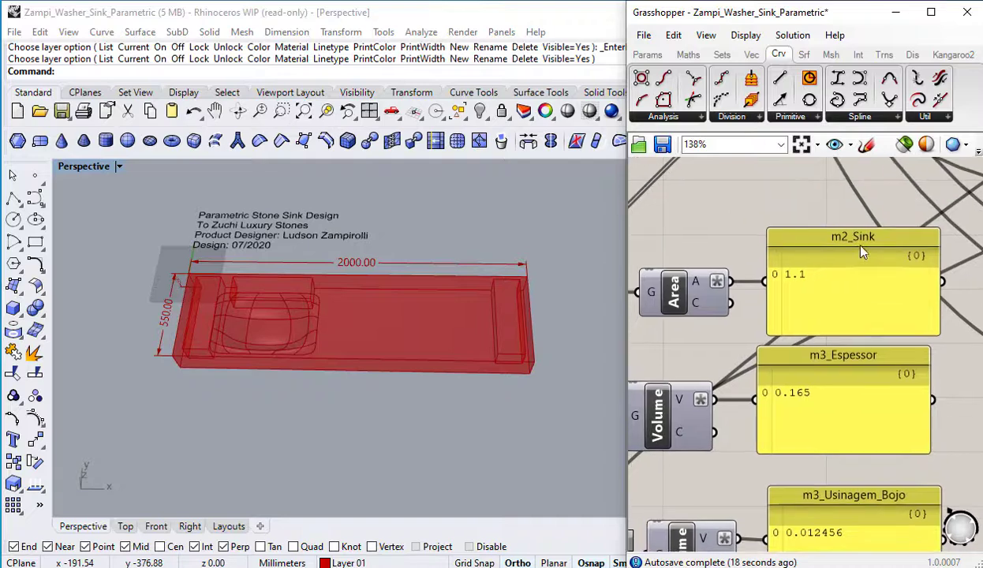
{"action": "scroll", "coordinate": [809, 252], "scroll_direction": "down", "scroll_amount": 2}
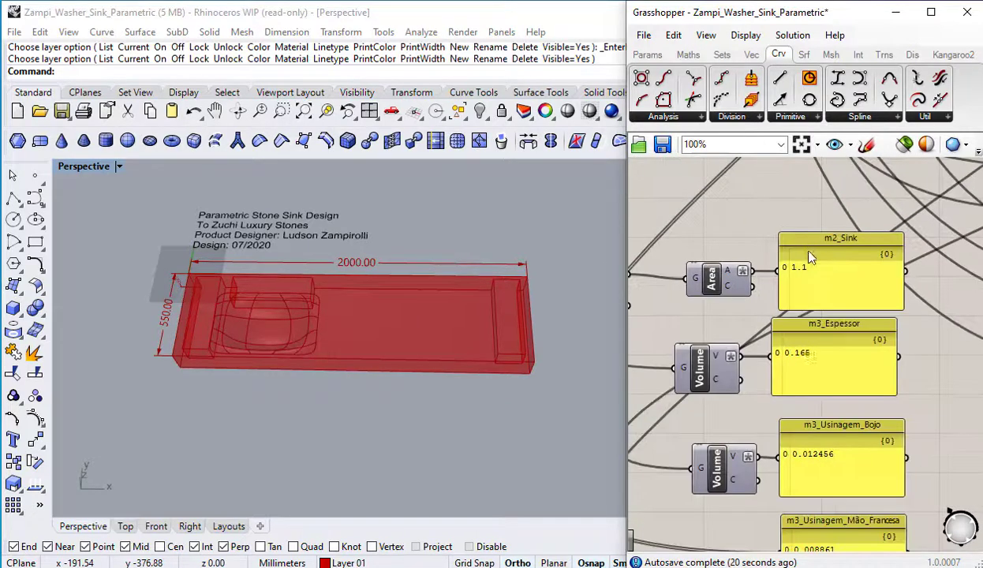
{"action": "scroll", "coordinate": [819, 381], "scroll_direction": "up", "scroll_amount": 2}
{"action": "right_click_drag", "start_coordinate": [826, 415], "coordinate": [781, 235]}
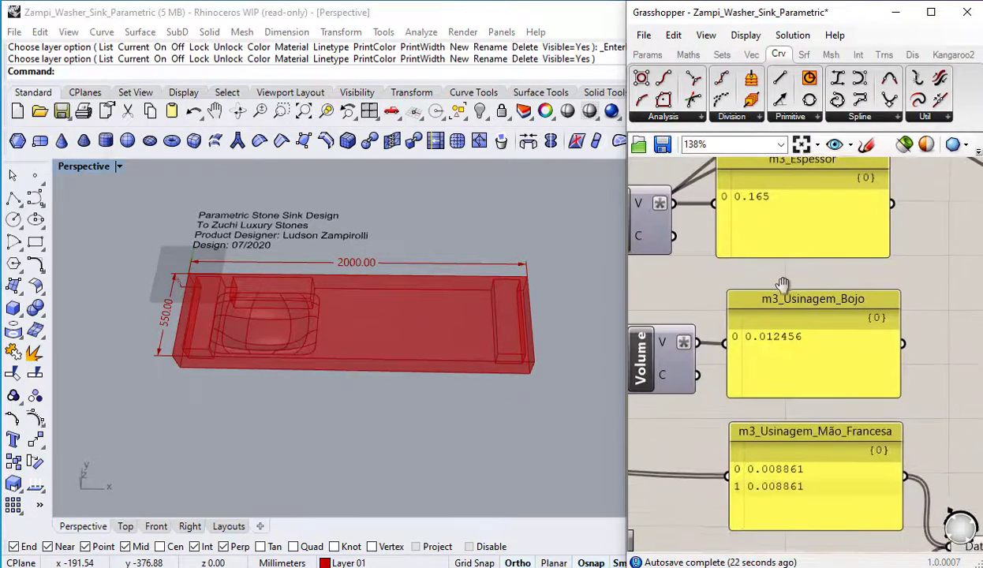
{"action": "right_click_drag", "start_coordinate": [794, 357], "coordinate": [798, 329]}
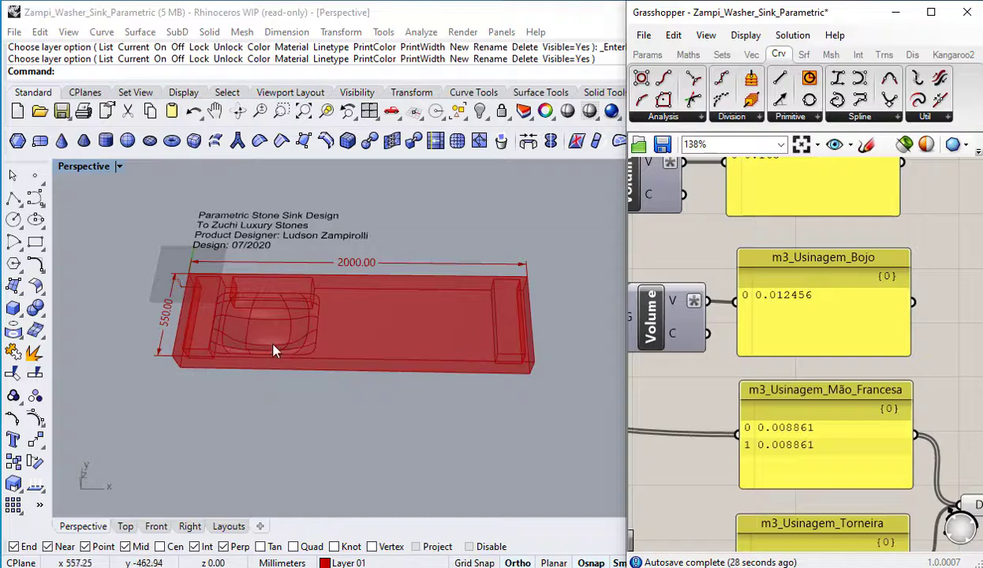
Step: Set the basin length Sink_Comp to 1161 mm with its slider
{"action": "scroll", "coordinate": [803, 444], "scroll_direction": "down", "scroll_amount": 7}
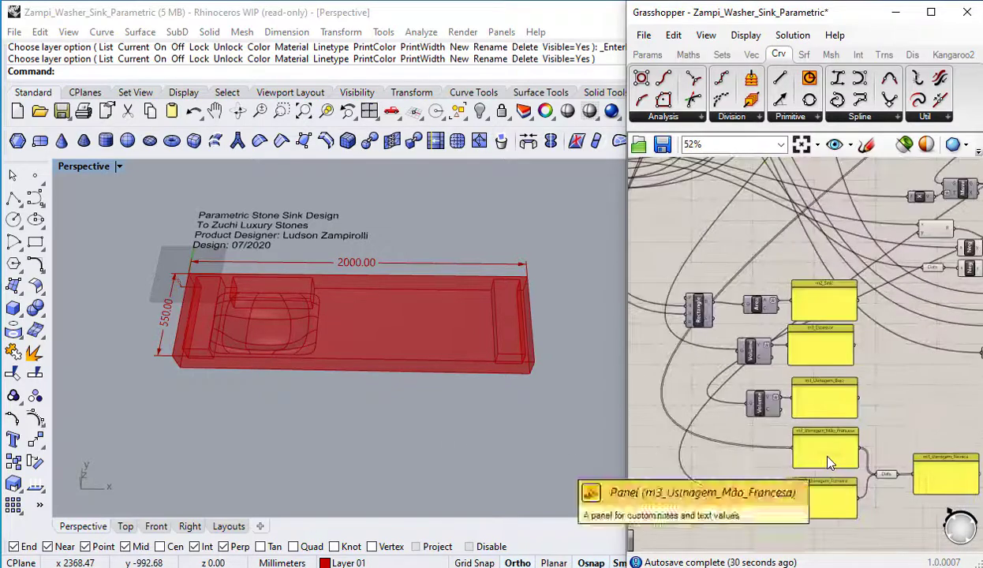
{"action": "scroll", "coordinate": [732, 322], "scroll_direction": "up", "scroll_amount": 6}
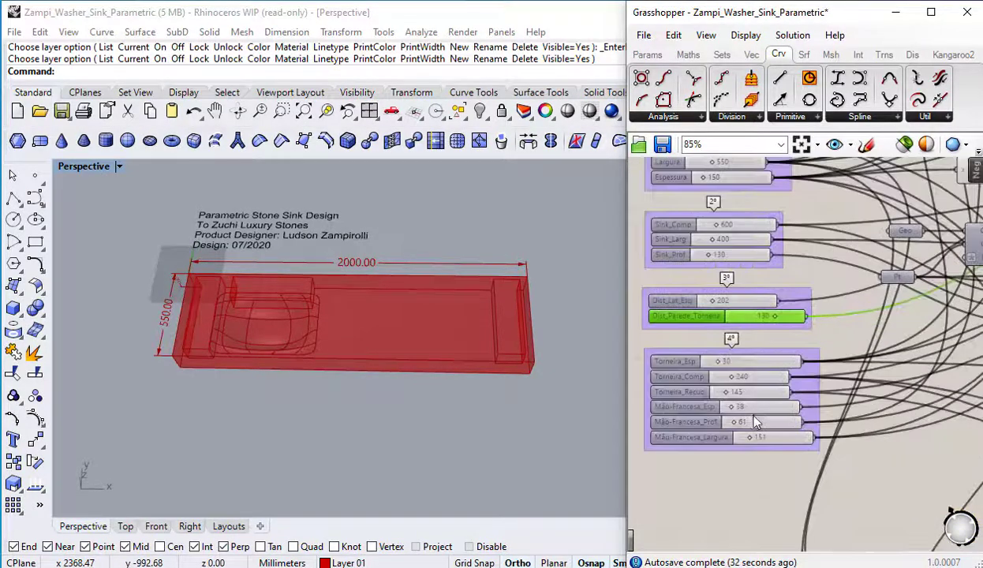
{"action": "right_click_drag", "start_coordinate": [782, 323], "coordinate": [832, 410]}
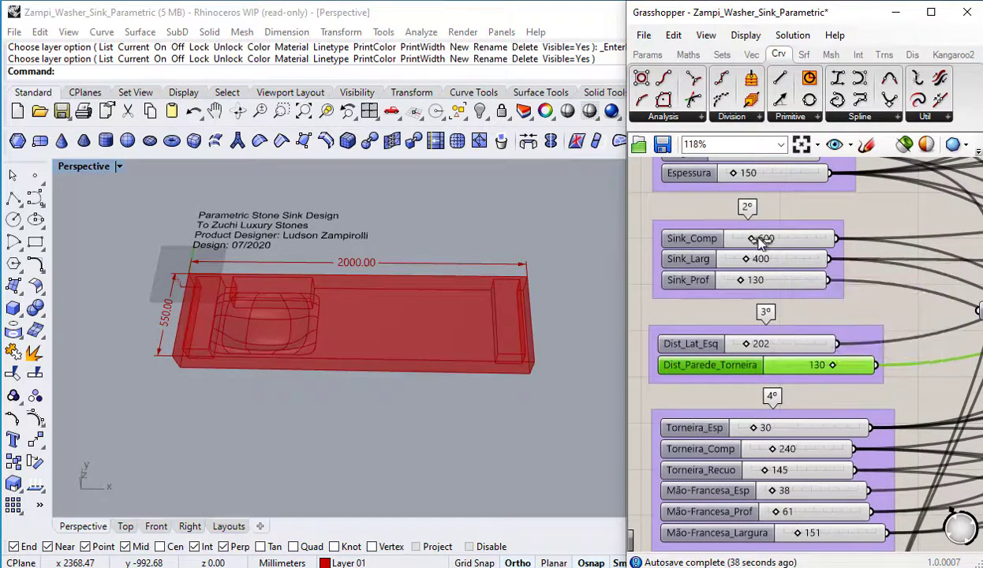
{"action": "left_click_drag", "start_coordinate": [767, 242], "coordinate": [772, 247]}
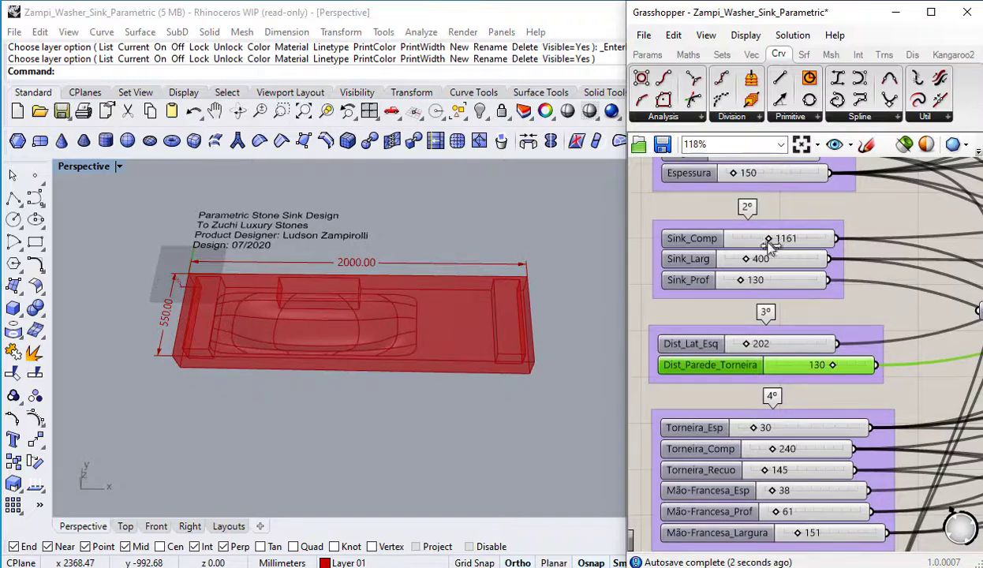
Step: Review the m3_Usinagem_Bojo, Mão-Francesa and Torneira volume panels with the longer basin
{"action": "scroll", "coordinate": [723, 262], "scroll_direction": "down", "scroll_amount": 8}
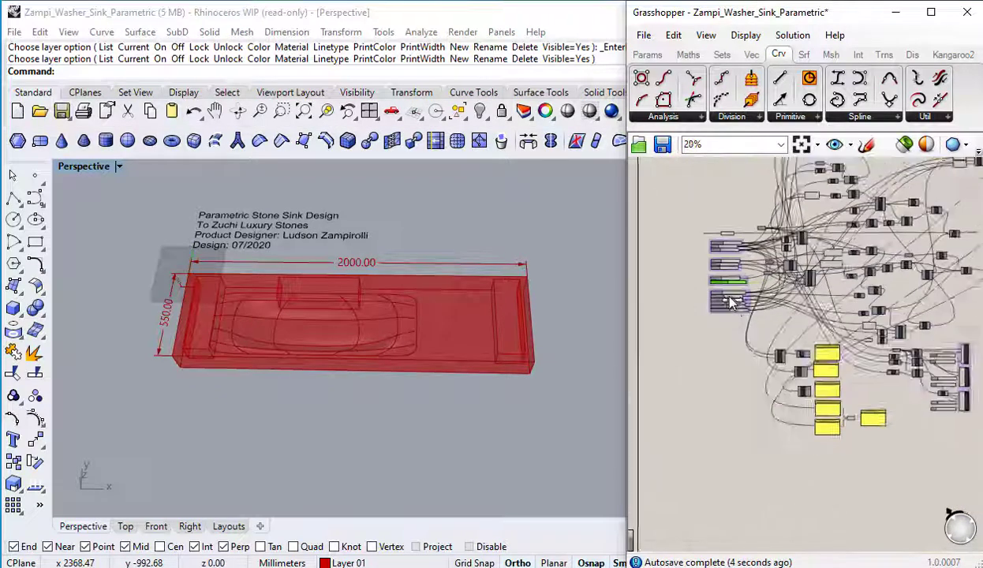
{"action": "scroll", "coordinate": [859, 422], "scroll_direction": "up", "scroll_amount": 10}
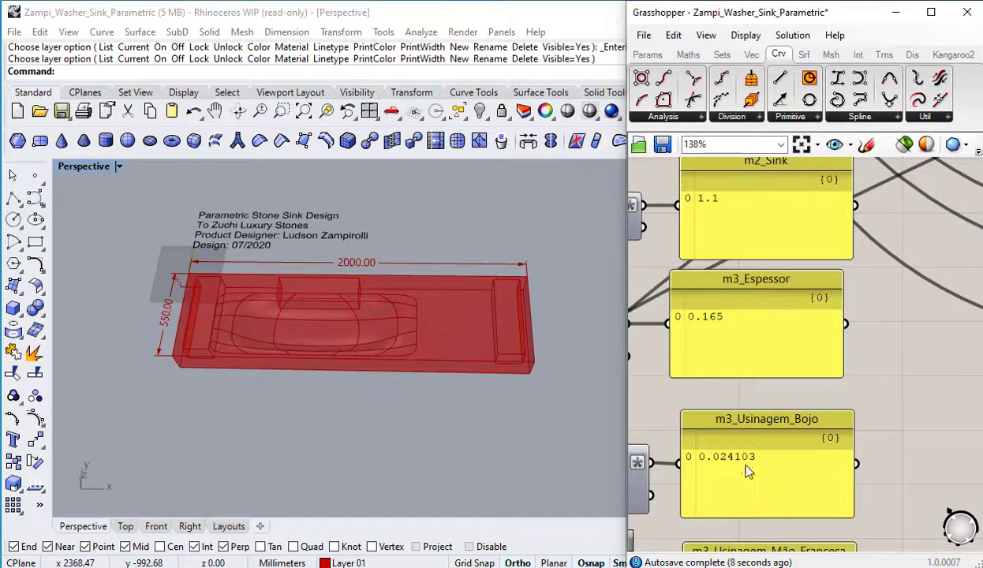
{"action": "right_click_drag", "start_coordinate": [723, 456], "coordinate": [749, 344]}
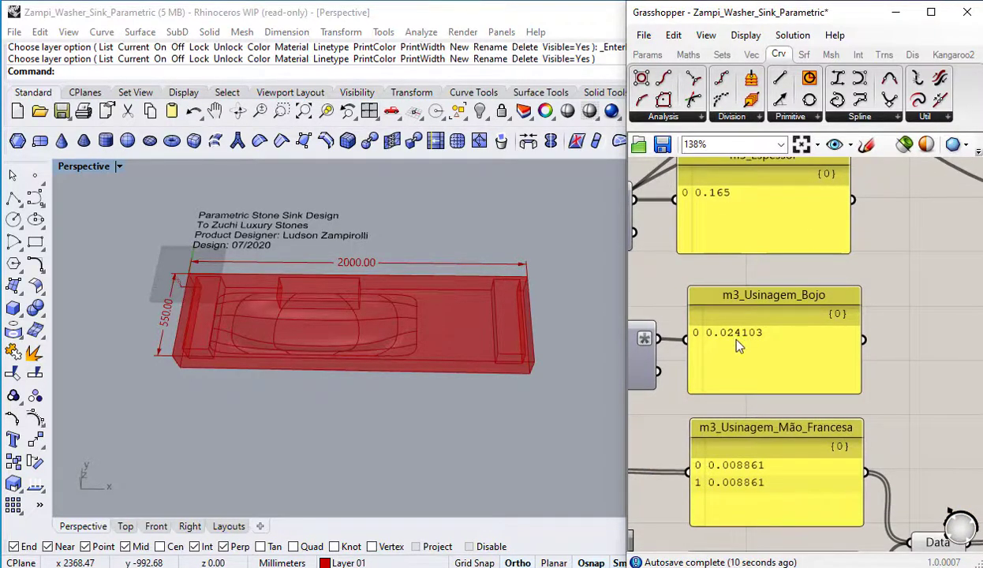
{"action": "right_click_drag", "start_coordinate": [806, 468], "coordinate": [878, 346]}
{"action": "scroll", "coordinate": [890, 375], "scroll_direction": "down", "scroll_amount": 2}
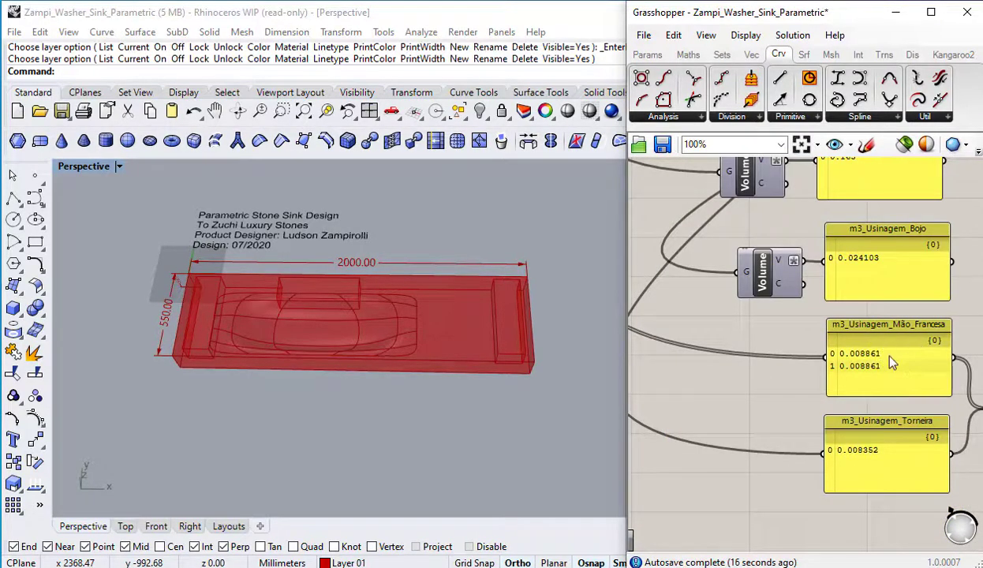
{"action": "right_click_drag", "start_coordinate": [891, 362], "coordinate": [831, 367]}
{"action": "right_click_drag", "start_coordinate": [861, 478], "coordinate": [760, 447]}
Step: Move the m3_Usinagem_Técnica panel beside the fourth slider group so its volumes can be read next to the recess sliders
{"action": "scroll", "coordinate": [750, 451], "scroll_direction": "down", "scroll_amount": 5}
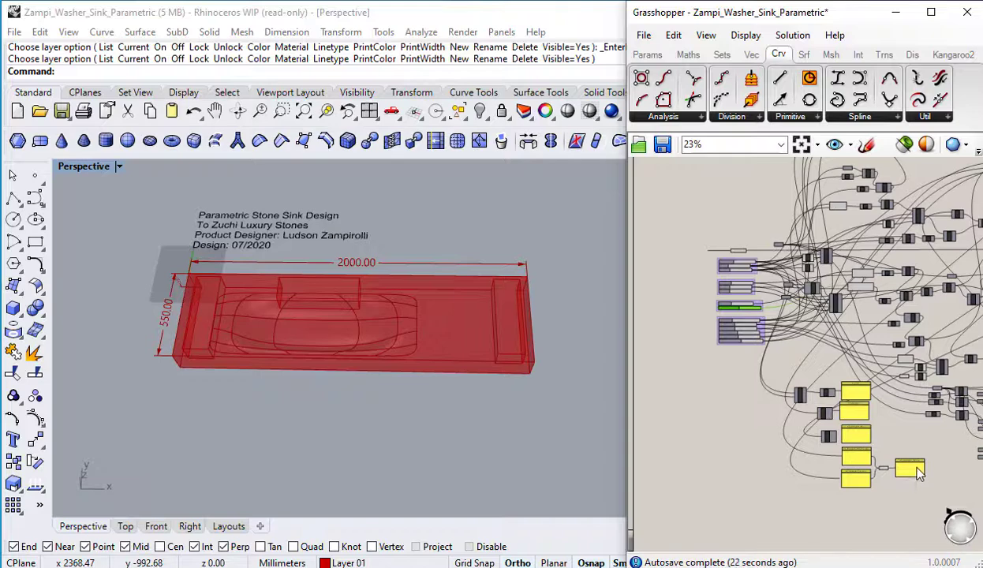
{"action": "left_click_drag", "start_coordinate": [918, 471], "coordinate": [787, 333]}
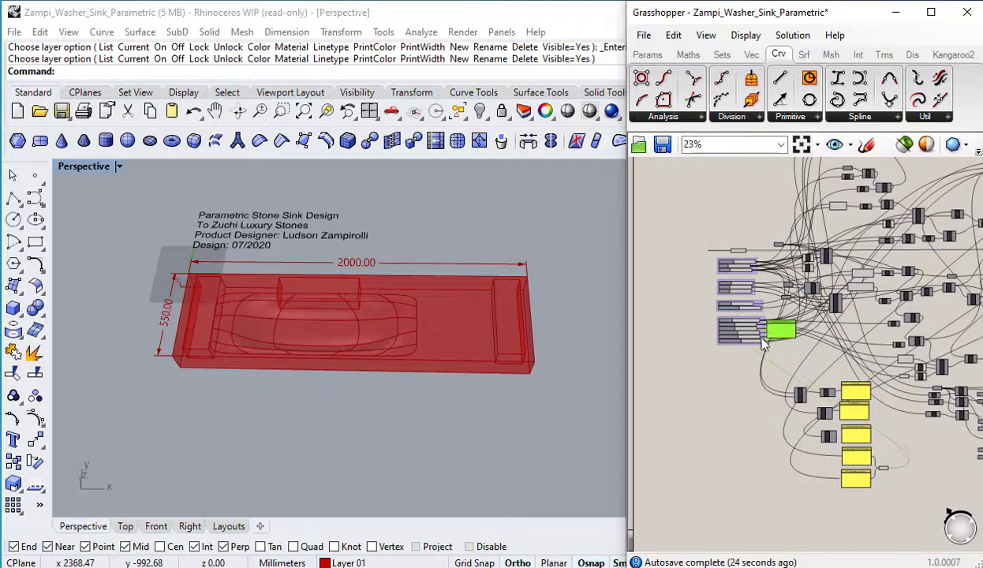
{"action": "scroll", "coordinate": [764, 341], "scroll_direction": "up", "scroll_amount": 7}
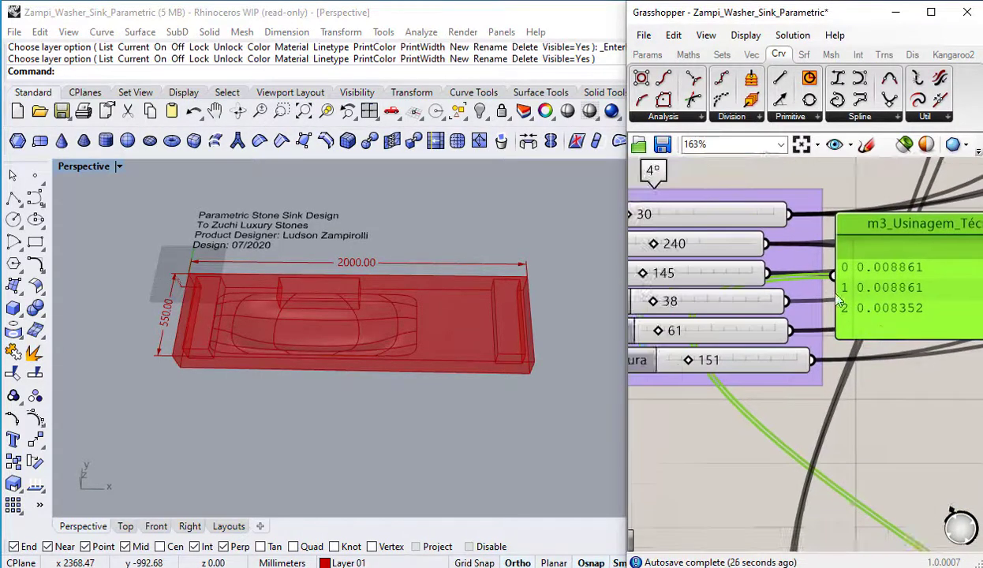
{"action": "scroll", "coordinate": [912, 330], "scroll_direction": "down", "scroll_amount": 2}
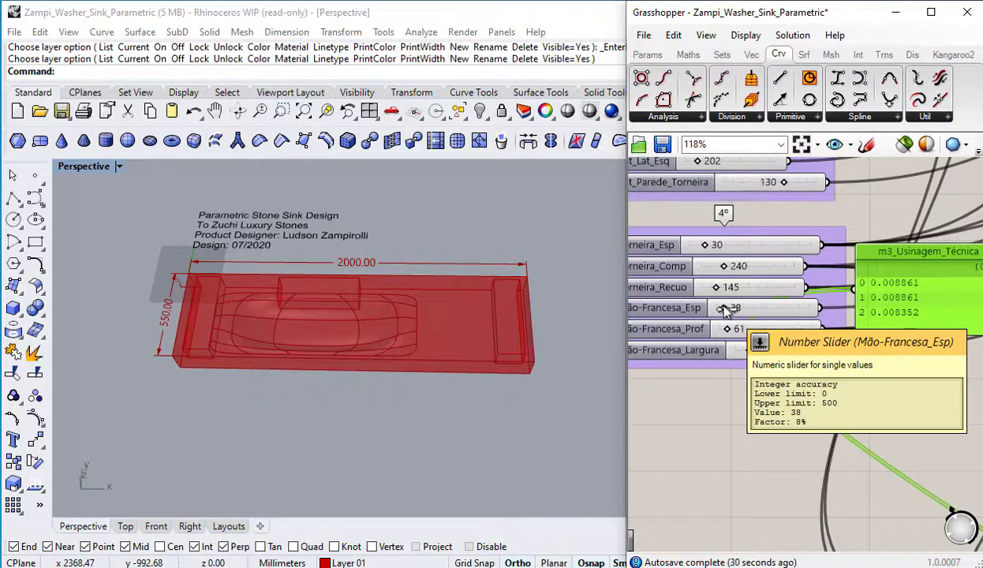
Step: Set the bracket recess width Mão-Francesa_Largura to 109 mm and the faucet recess length Torneira_Comp to 512 mm
{"action": "right_click_drag", "start_coordinate": [724, 310], "coordinate": [678, 357]}
{"action": "mouse_move", "coordinate": [696, 344]}
{"action": "left_mouse_down"}
{"action": "mouse_move", "coordinate": [735, 348]}
{"action": "mouse_move", "coordinate": [693, 348]}
{"action": "left_mouse_up"}
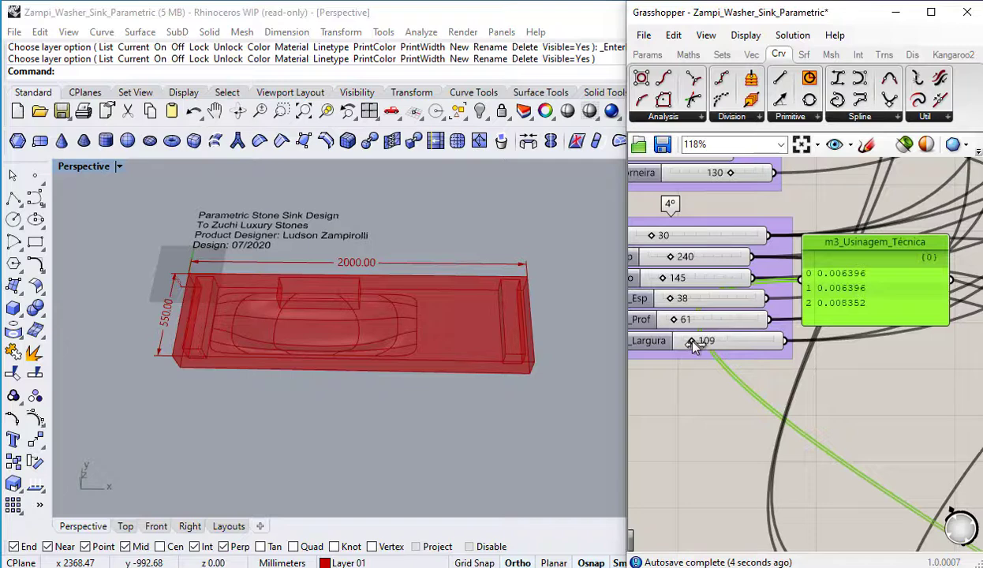
{"action": "right_click_drag", "start_coordinate": [691, 273], "coordinate": [718, 296]}
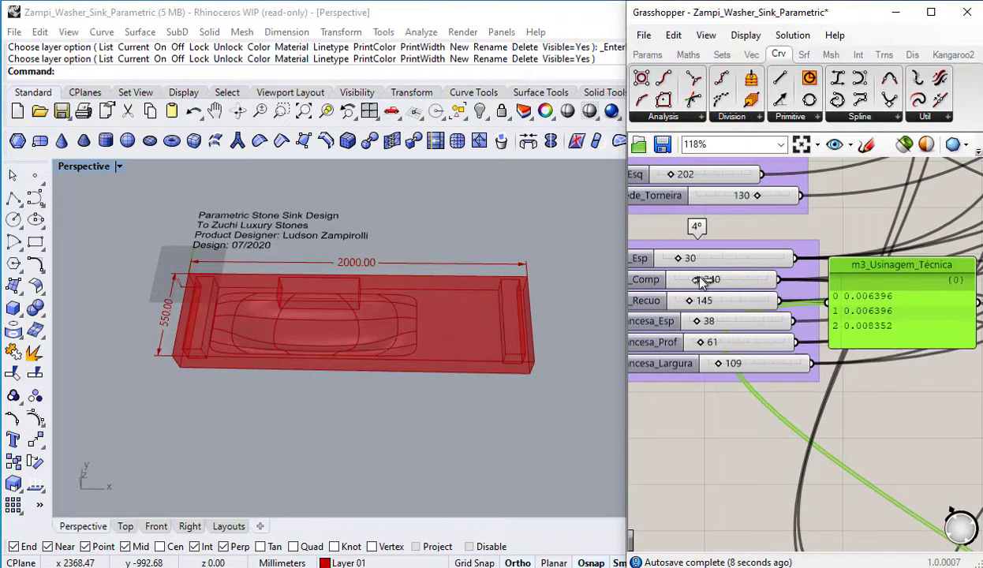
{"action": "left_click_drag", "start_coordinate": [708, 281], "coordinate": [726, 292]}
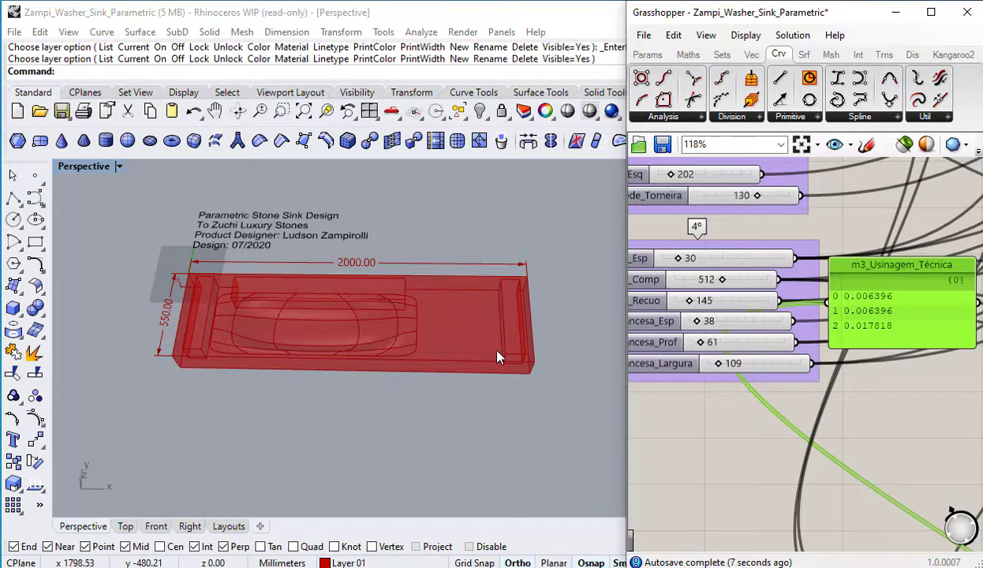
Step: Bake the Z_Washer_Sink geometry into the Rhino model on the Default layer
{"action": "scroll", "coordinate": [842, 467], "scroll_direction": "down", "scroll_amount": 5}
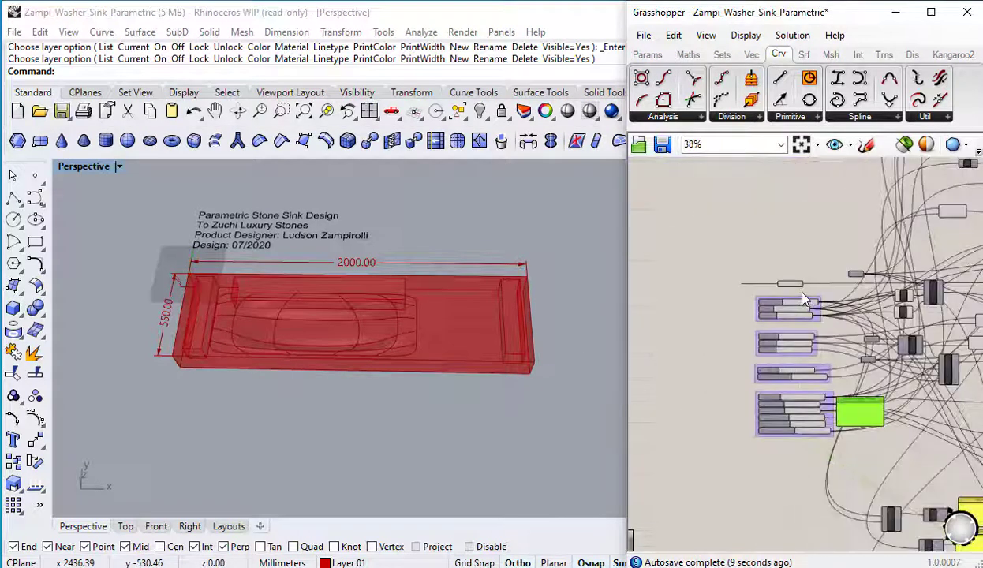
{"action": "scroll", "coordinate": [794, 272], "scroll_direction": "up", "scroll_amount": 3}
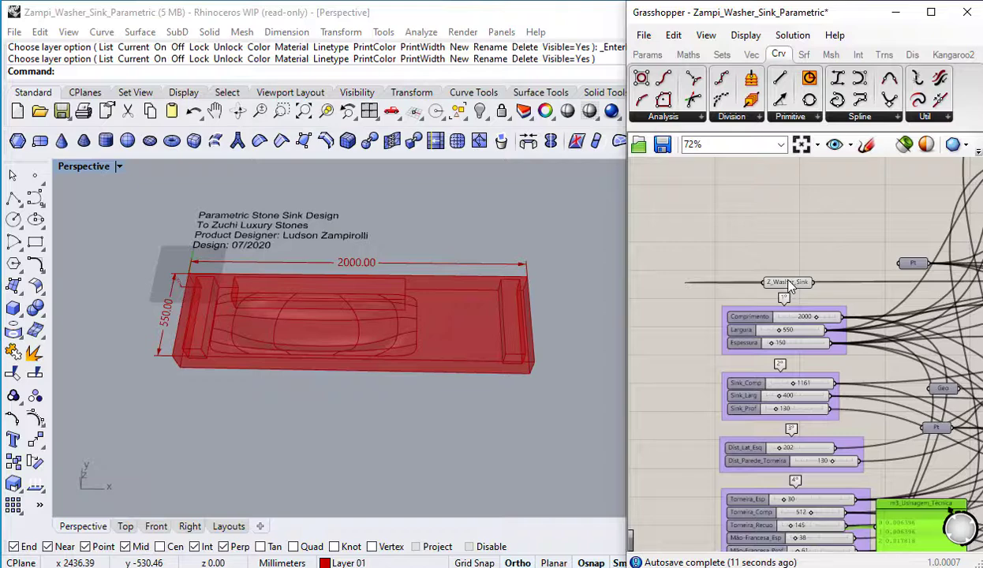
{"action": "right_click", "coordinate": [789, 286]}
{"action": "left_click", "coordinate": [821, 319]}
{"action": "left_click", "coordinate": [835, 215]}
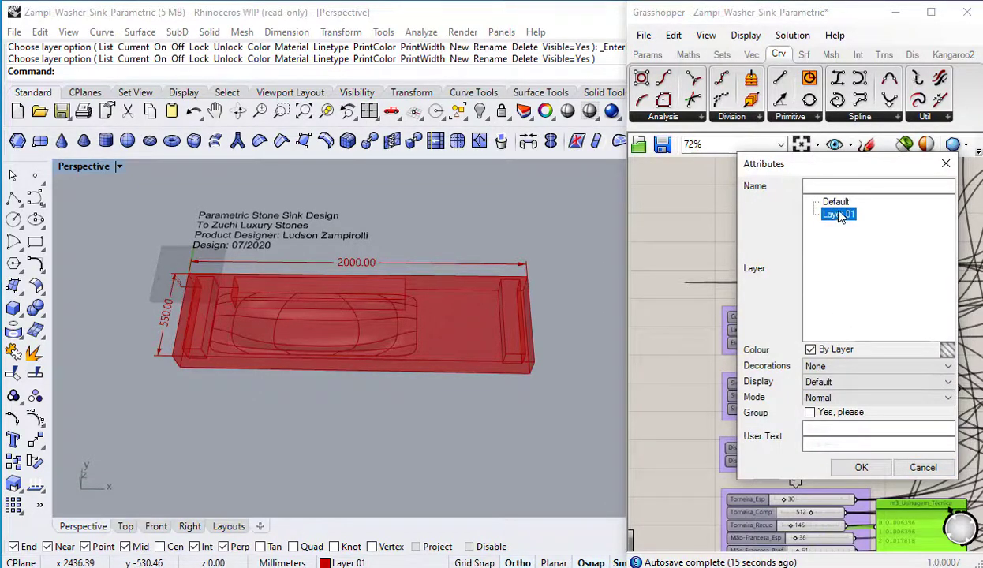
{"action": "left_click", "coordinate": [862, 468]}
Step: Select the baked sink and move it straight down in the Top view, clear of the red parametric preview
{"action": "left_click_drag", "start_coordinate": [448, 361], "coordinate": [162, 256]}
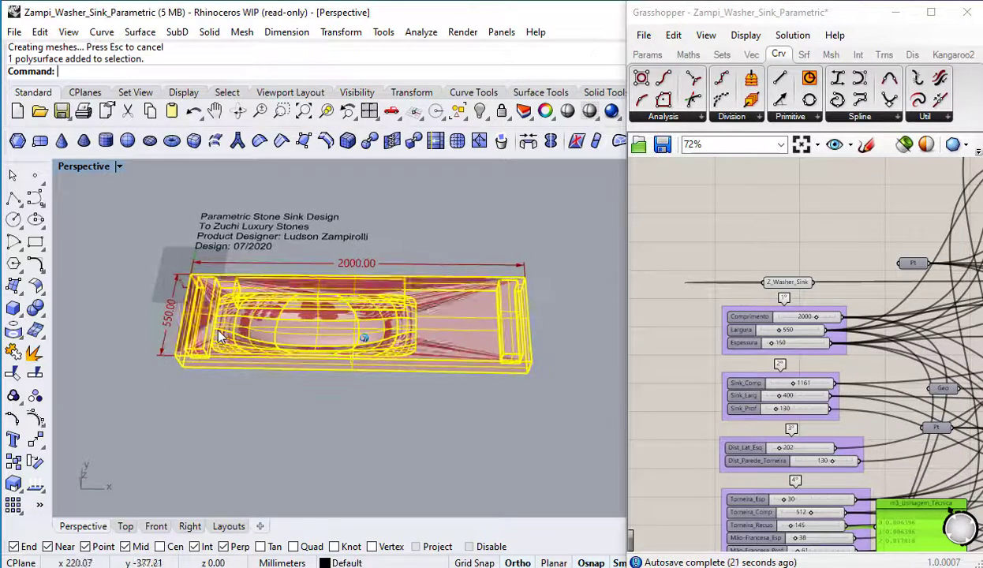
{"action": "double_click", "coordinate": [79, 167]}
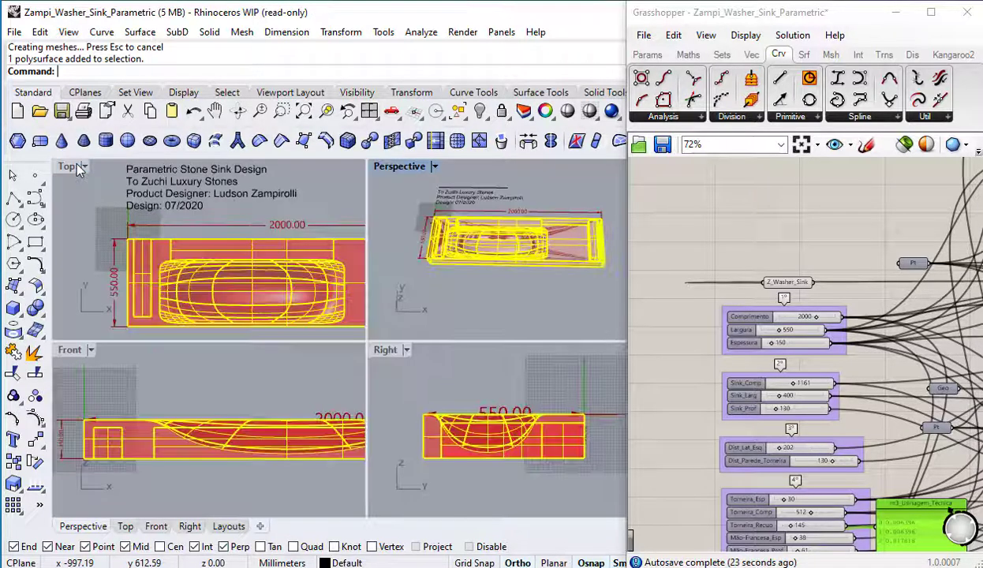
{"action": "scroll", "coordinate": [150, 241], "scroll_direction": "down", "scroll_amount": 3}
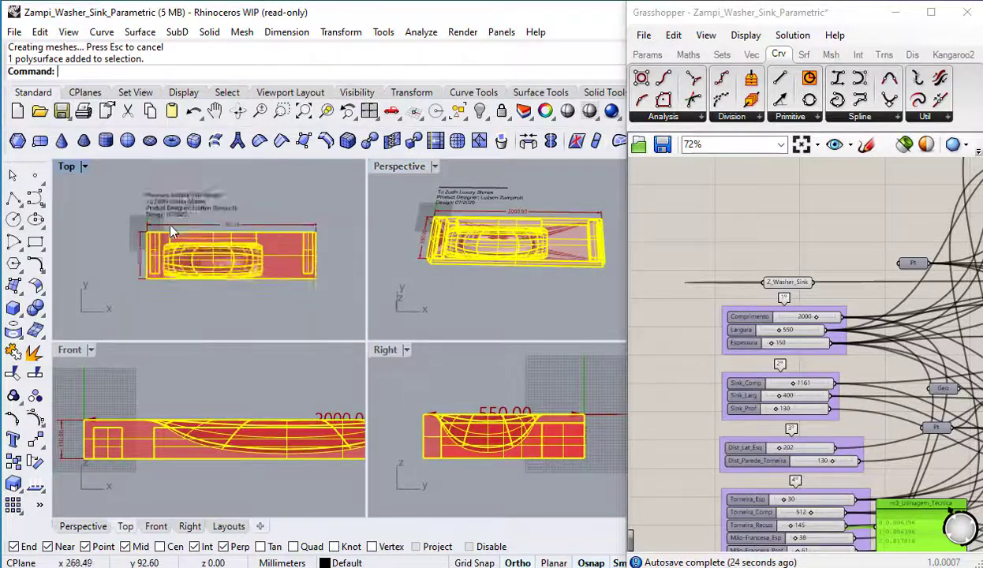
{"action": "left_click", "coordinate": [35, 442]}
{"action": "left_click", "coordinate": [318, 208]}
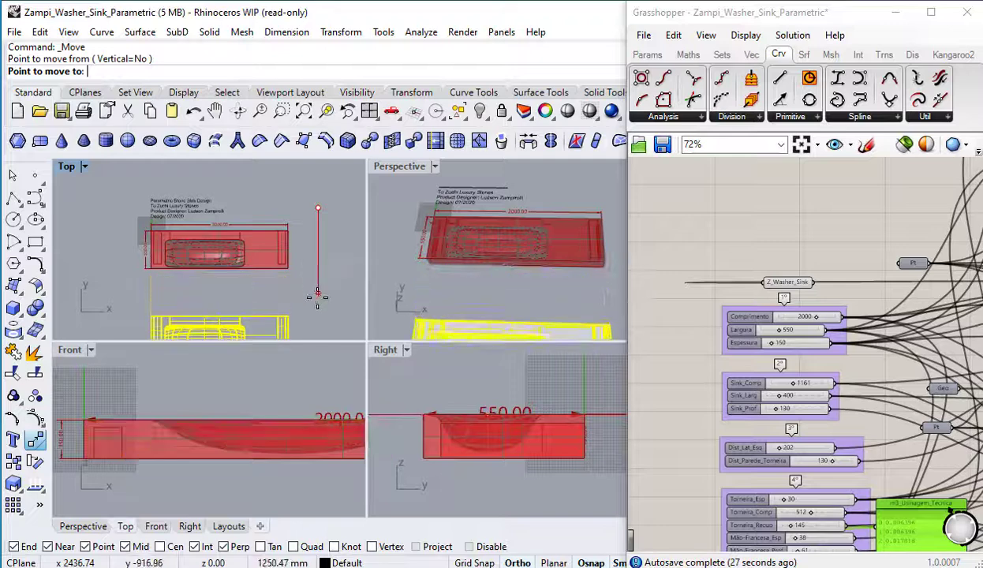
{"action": "left_click", "coordinate": [318, 296]}
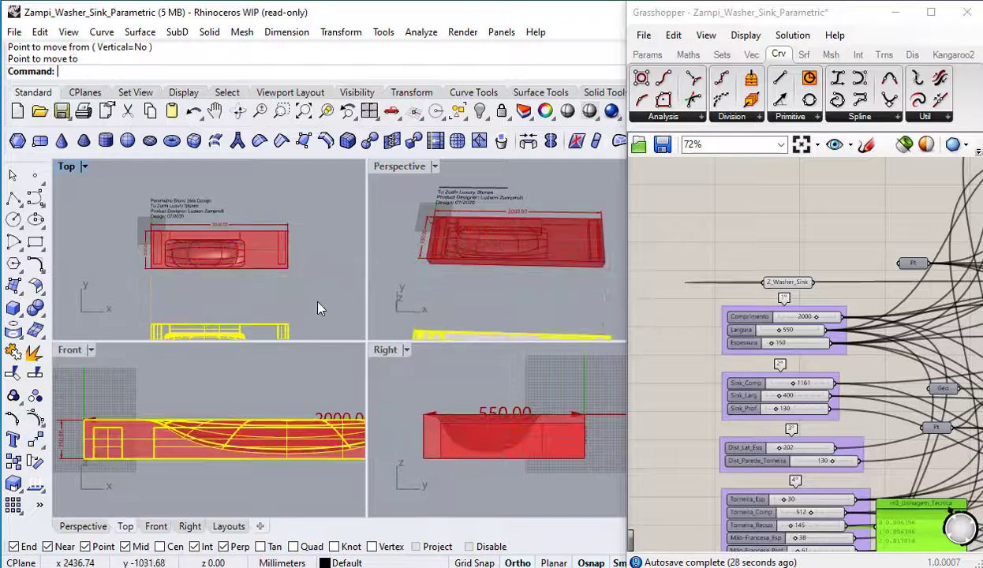
Step: Zoom all viewports to the baked sink, maximize the Perspective view and inspect the sink beside its preview
{"action": "right_click", "coordinate": [327, 113]}
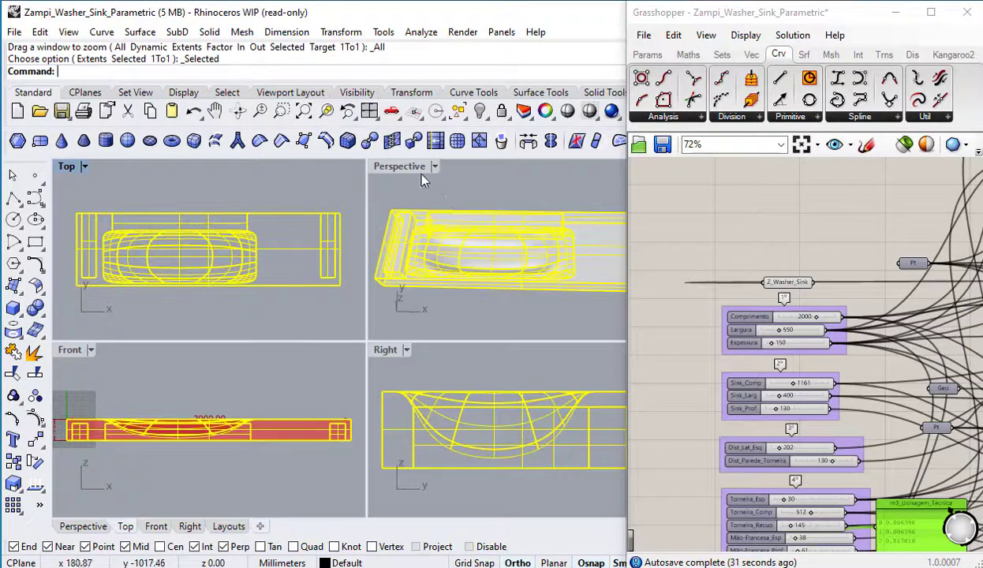
{"action": "left_click", "coordinate": [387, 180]}
{"action": "double_click", "coordinate": [402, 168]}
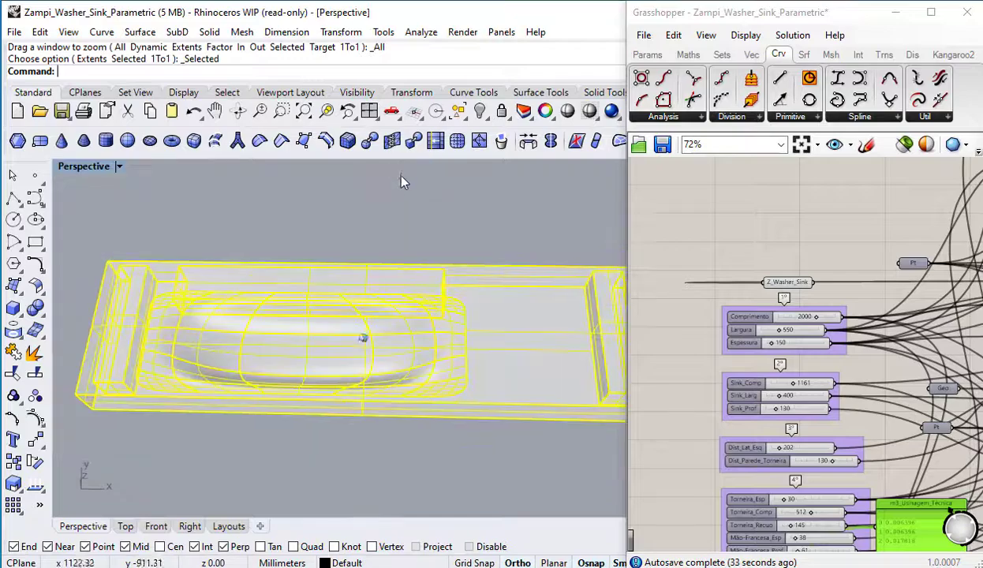
{"action": "right_click_drag", "start_coordinate": [402, 183], "coordinate": [340, 273]}
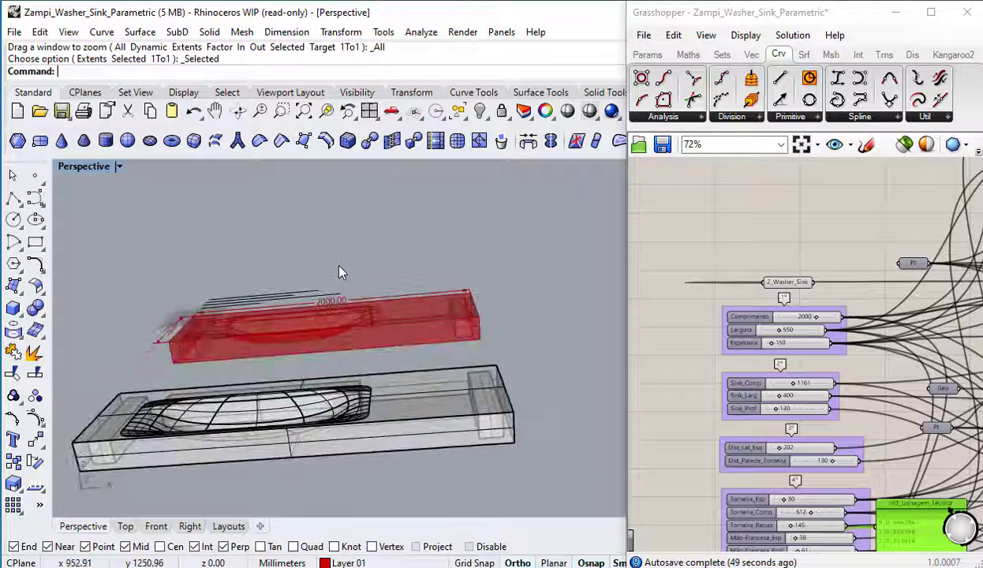